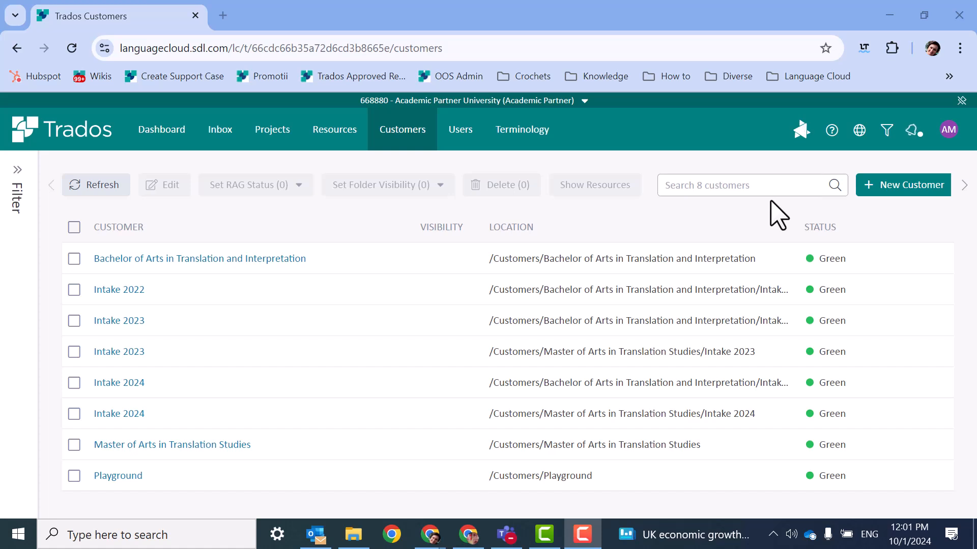
Step: Browse the Roles & Permissions, Members, Groups and Service Users lists under Users
left_click(461, 131)
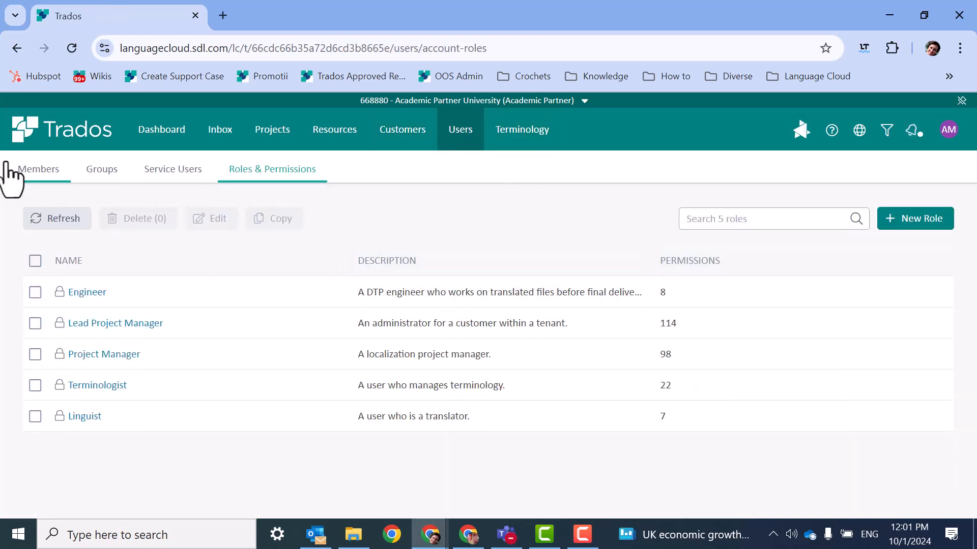
left_click(33, 171)
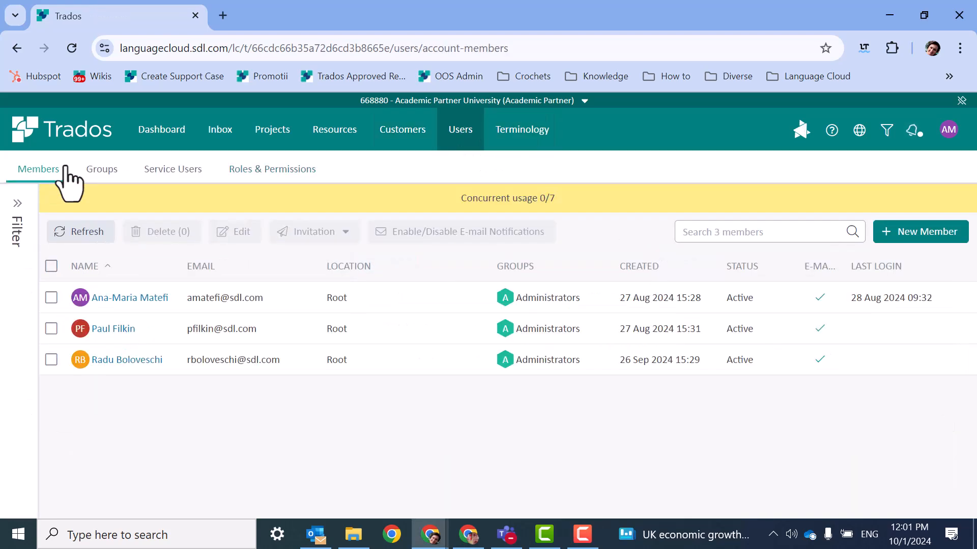
left_click(104, 173)
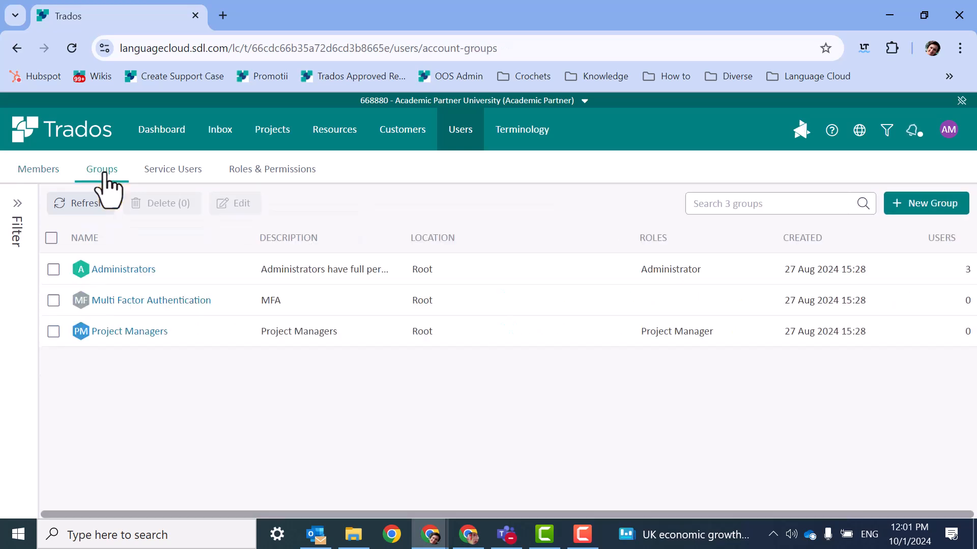
left_click(182, 174)
Step: Return to the five-role list and select the Linguist role
left_click(274, 173)
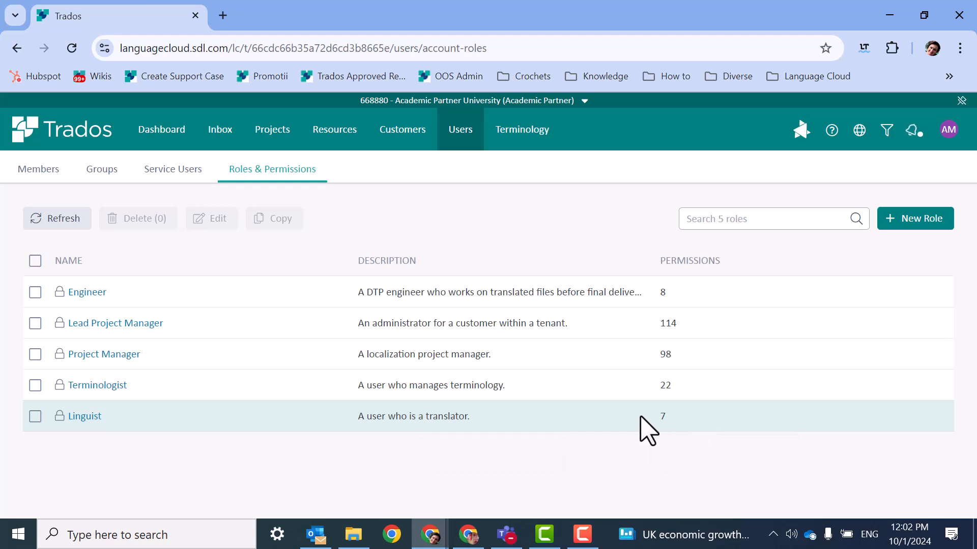
left_click(35, 416)
Step: Open the Linguist role and scroll through its Projects permissions
left_click(211, 219)
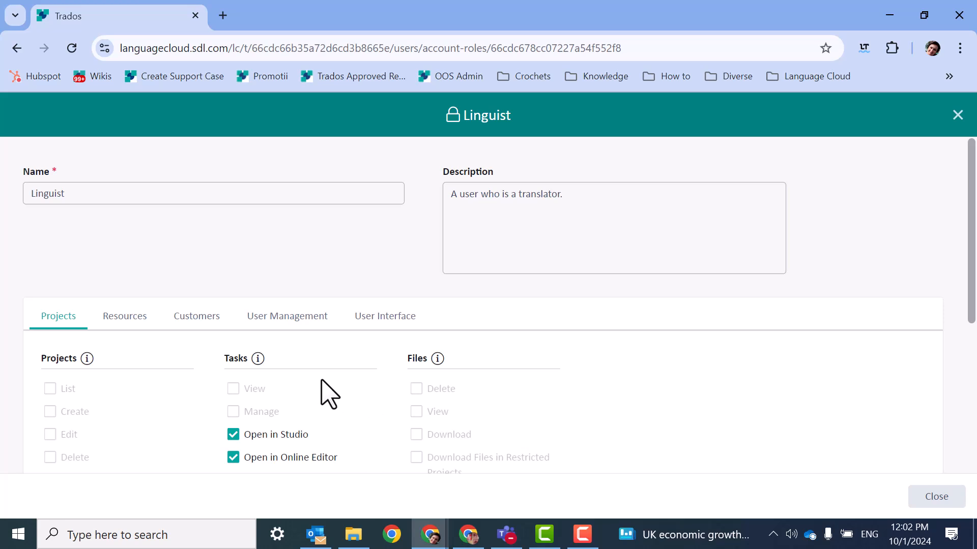
scroll(272, 375, "down", 2)
scroll(61, 300, "down", 2)
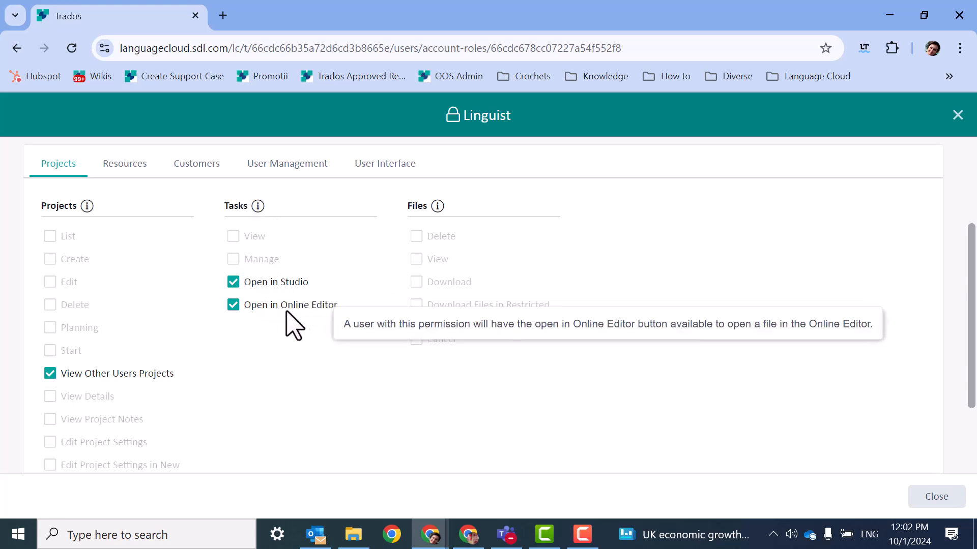
scroll(294, 389, "down", 3)
scroll(175, 280, "up", 5)
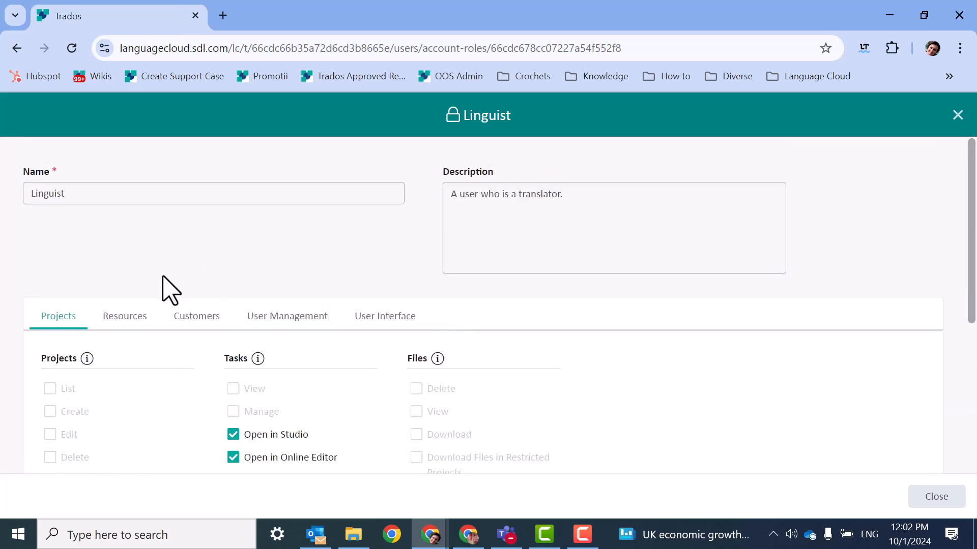
Step: Check the Linguist role's Resources permissions for templates, translation memories and termbases
left_click(126, 320)
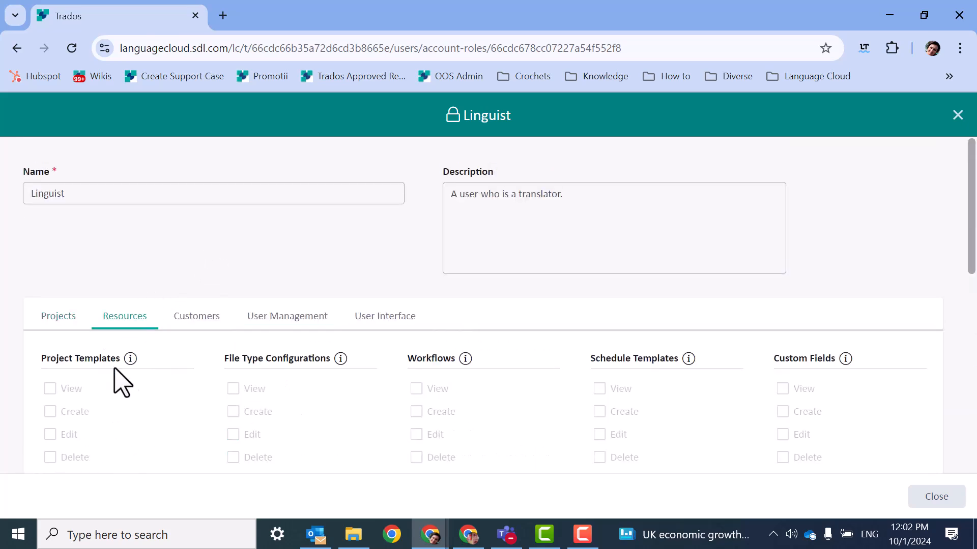
scroll(496, 403, "down", 8)
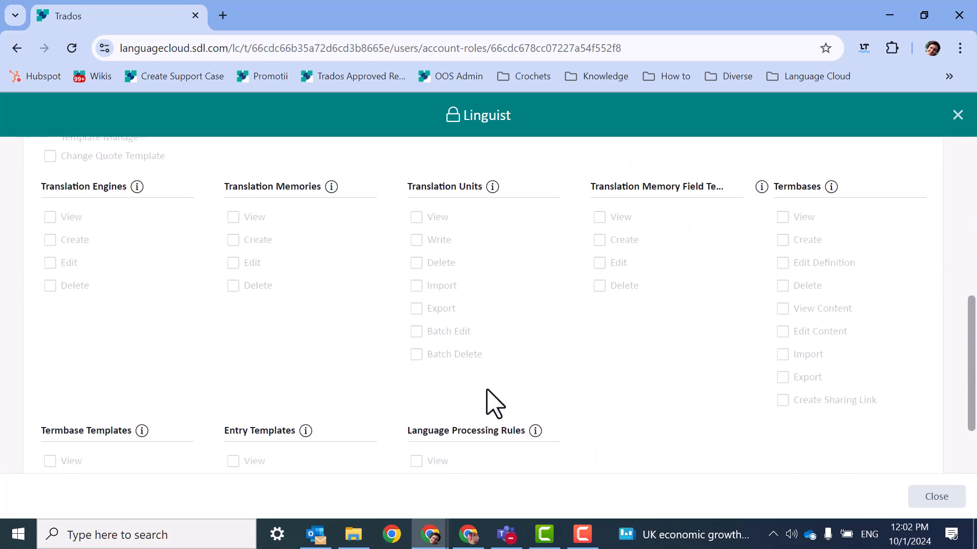
scroll(488, 403, "down", 2)
scroll(479, 399, "up", 6)
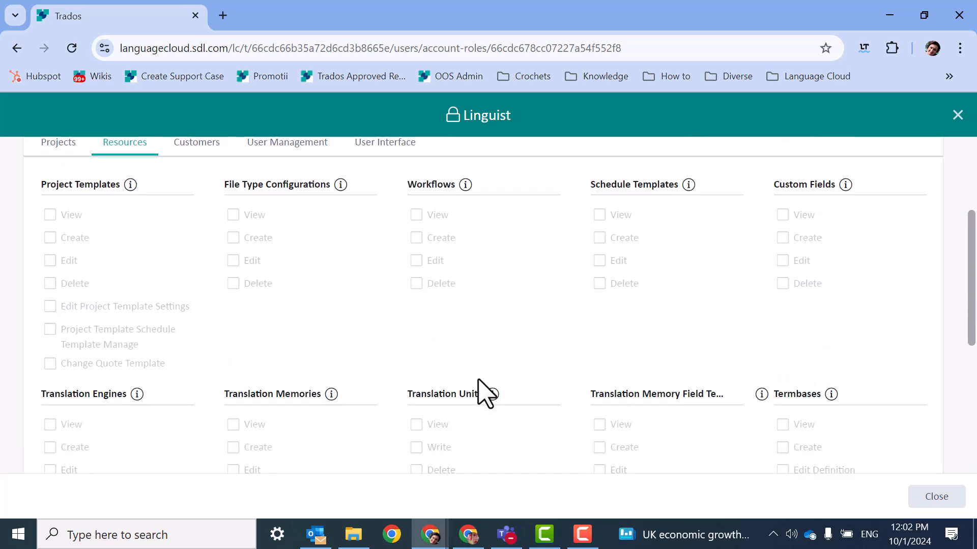
scroll(478, 380, "up", 3)
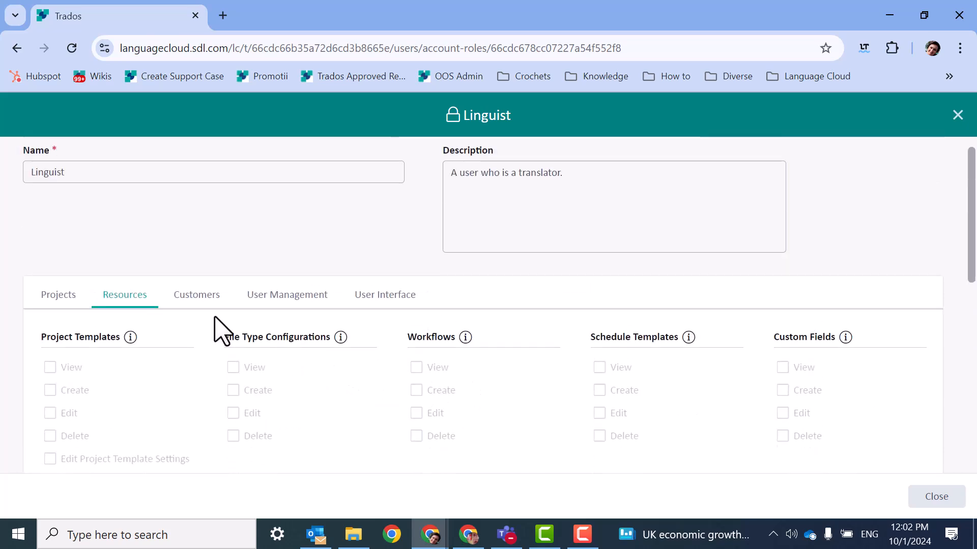
Step: Check Linguist's Customers, User Management and User Interface permissions, then return to the roles list
left_click(209, 299)
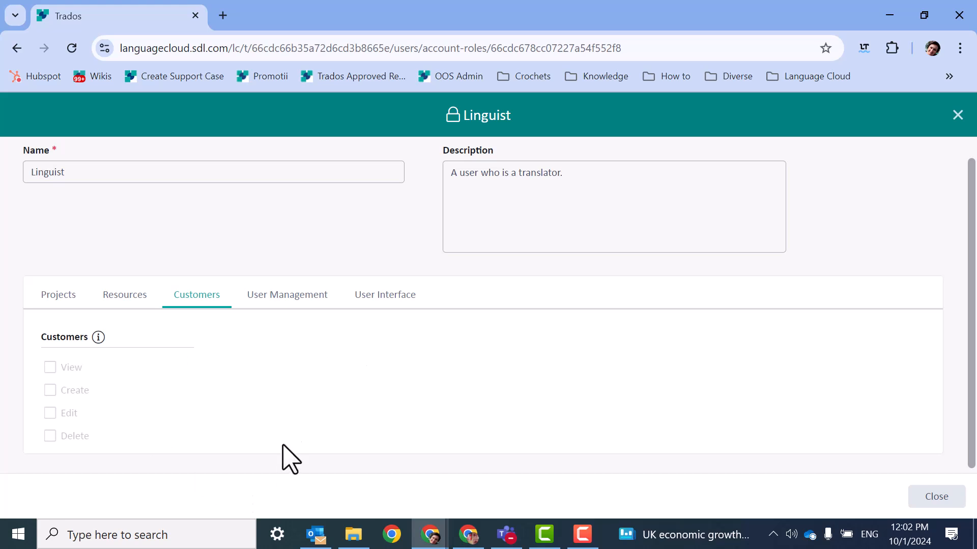
left_click(269, 300)
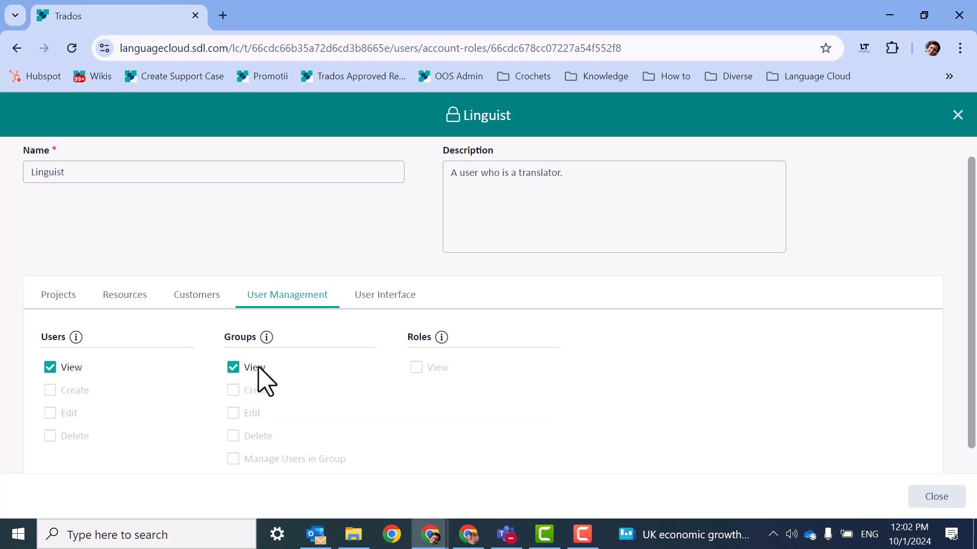
left_click(387, 300)
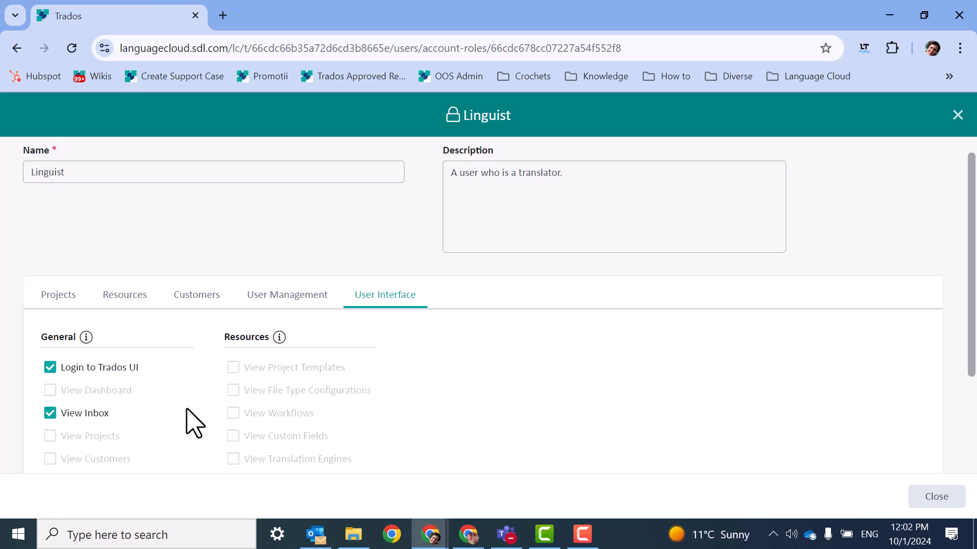
scroll(214, 417, "down", 3)
scroll(224, 421, "up", 3)
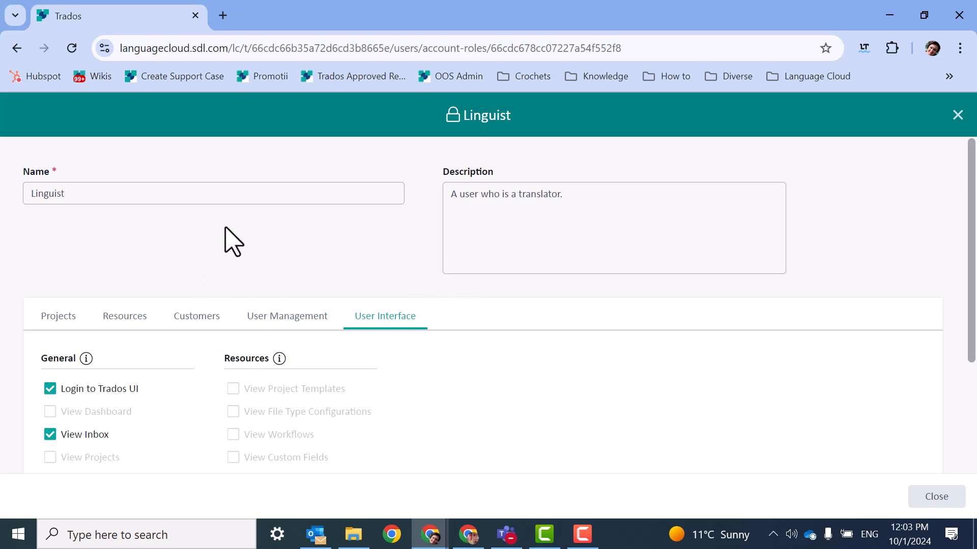
left_click(16, 48)
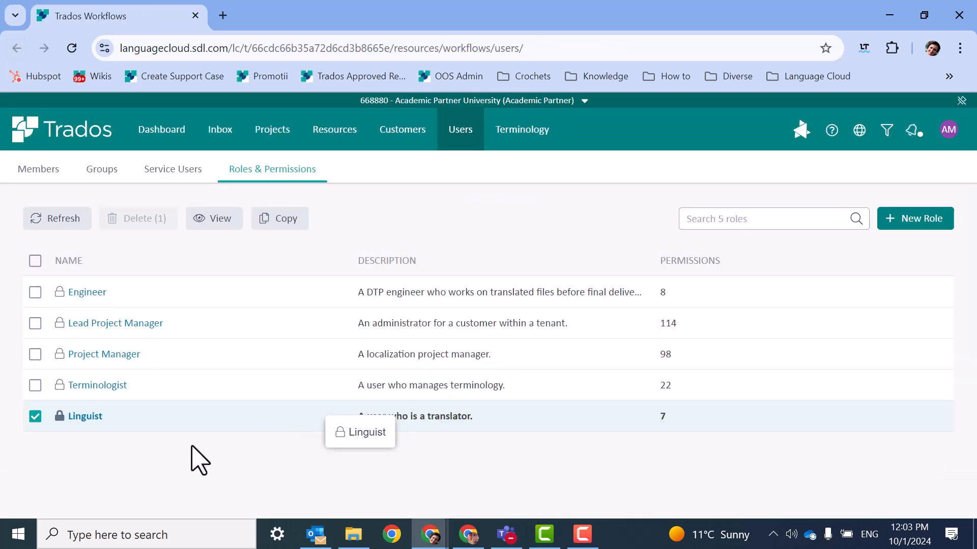
Step: Deselect Linguist and start a new role named 'Translator Medical Field'
left_click(35, 416)
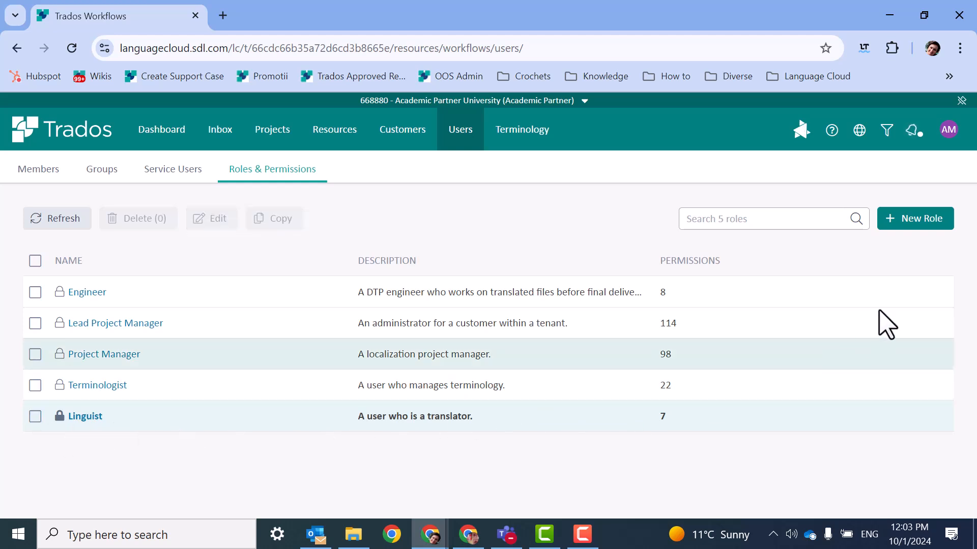
left_click(898, 229)
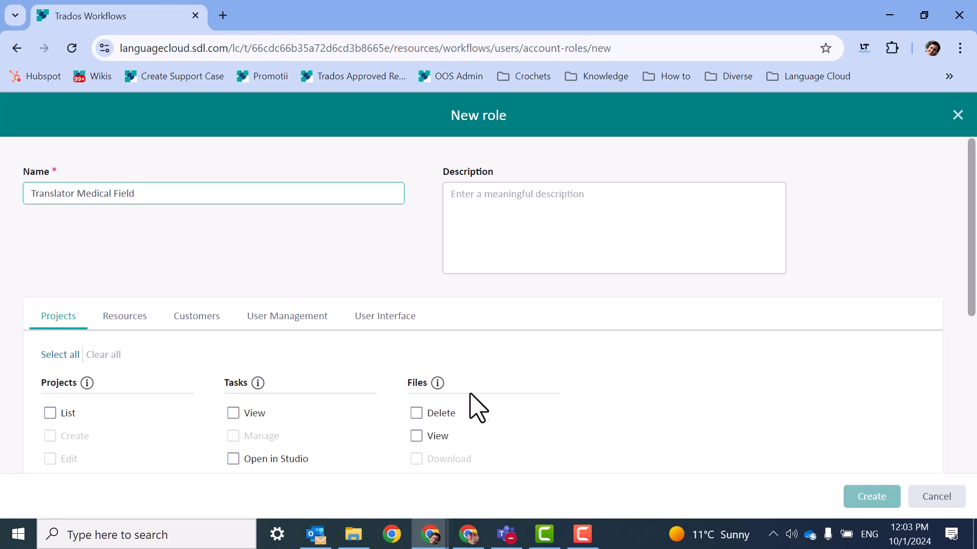
Step: Tick View Other Users Projects, Open in Studio and Open in Online Editor for the new role
scroll(476, 407, "down", 1)
scroll(229, 366, "down", 4)
scroll(117, 284, "up", 2)
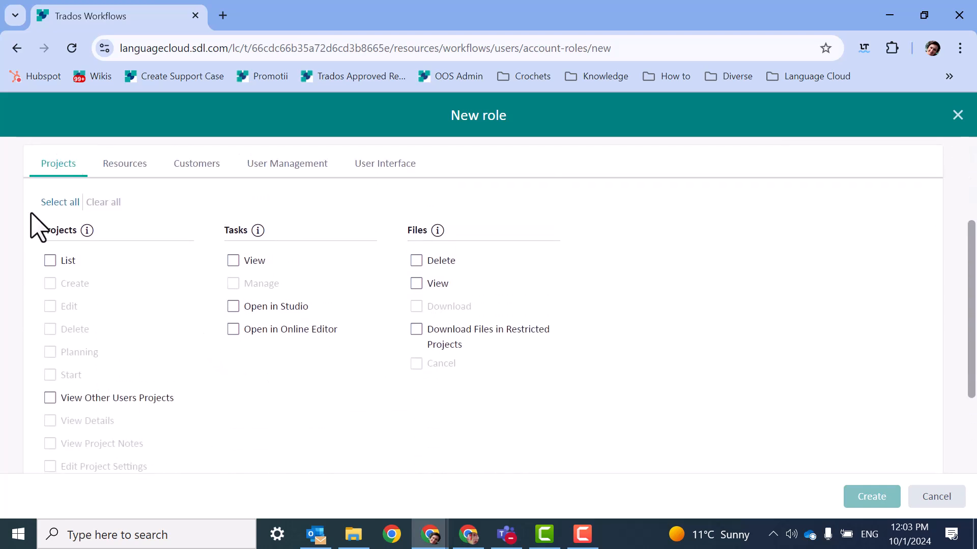
mouse_move(49, 402)
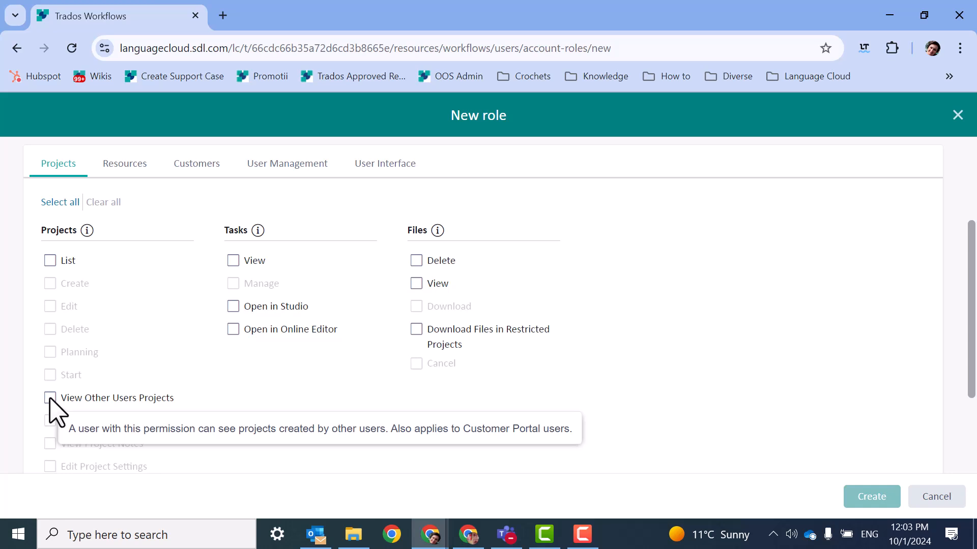
left_click(51, 399)
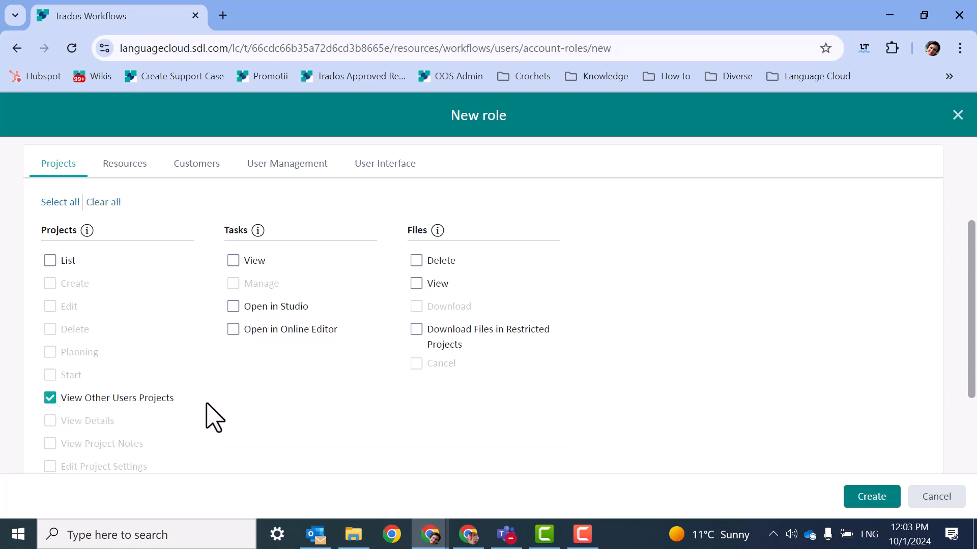
left_click(234, 307)
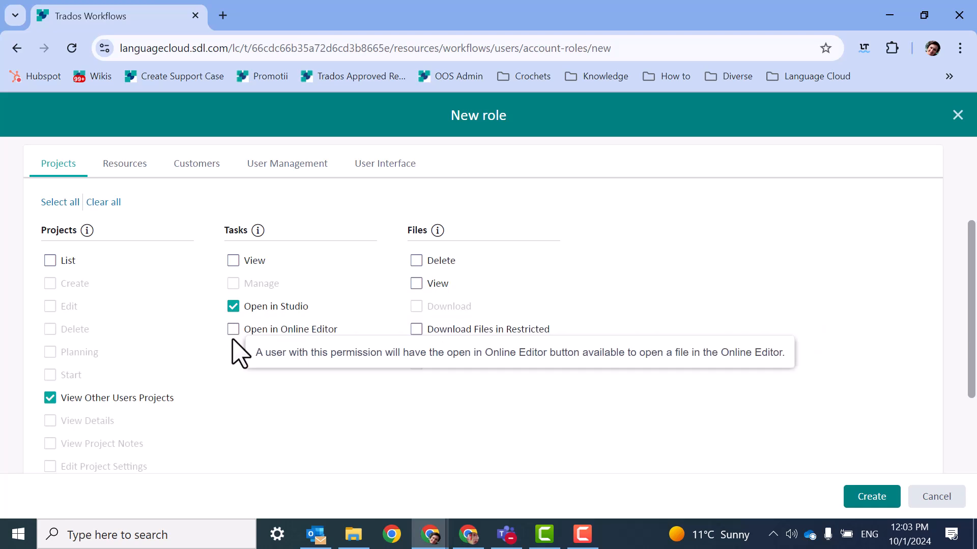
left_click(233, 330)
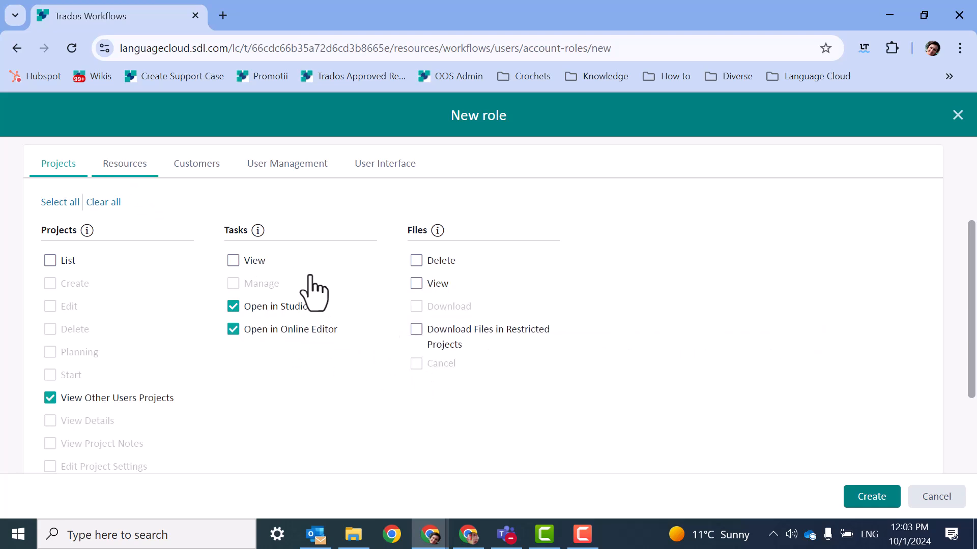
scroll(366, 400, "down", 3)
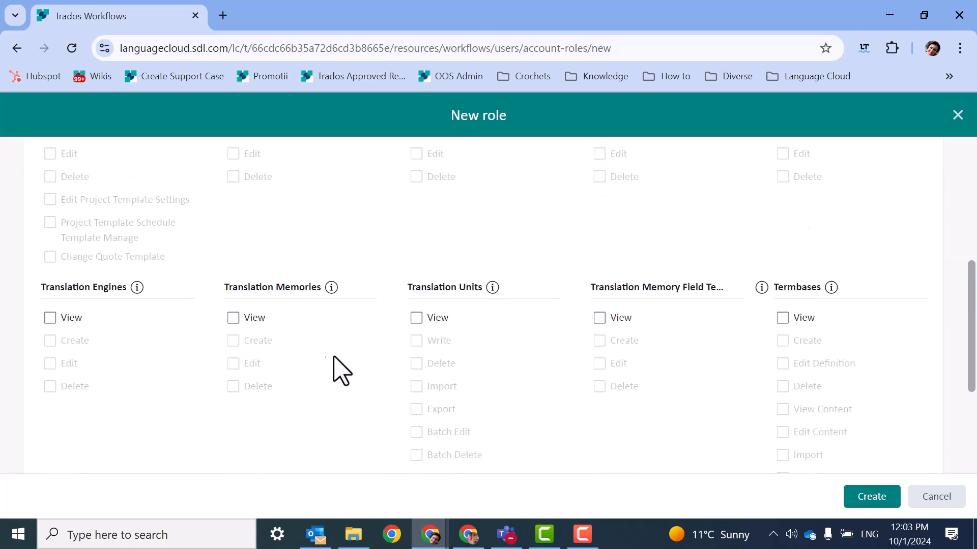
Step: Grant translation memory View/Create/Edit, termbase View/Create/Import, and translation unit View/Import permissions
left_click(234, 318)
left_click(237, 341)
left_click(234, 364)
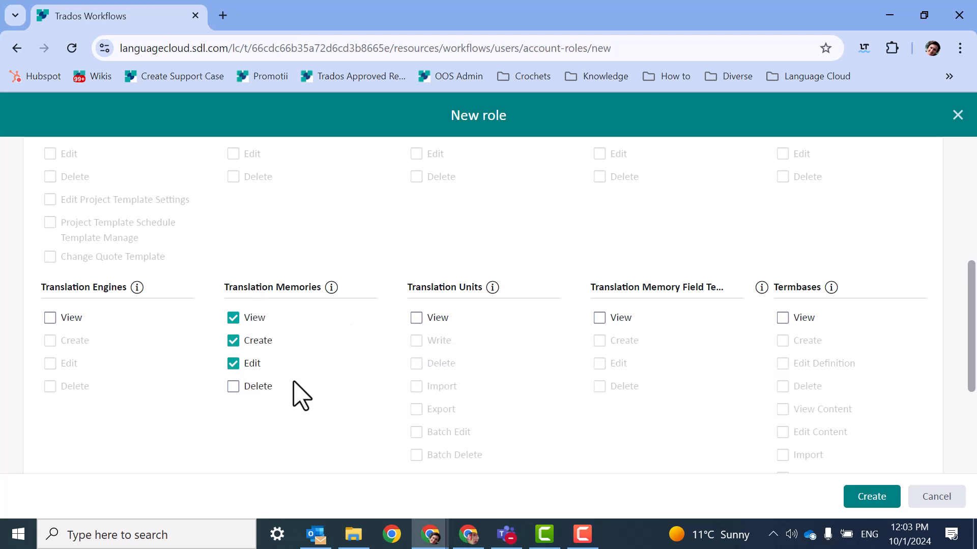
left_click(782, 318)
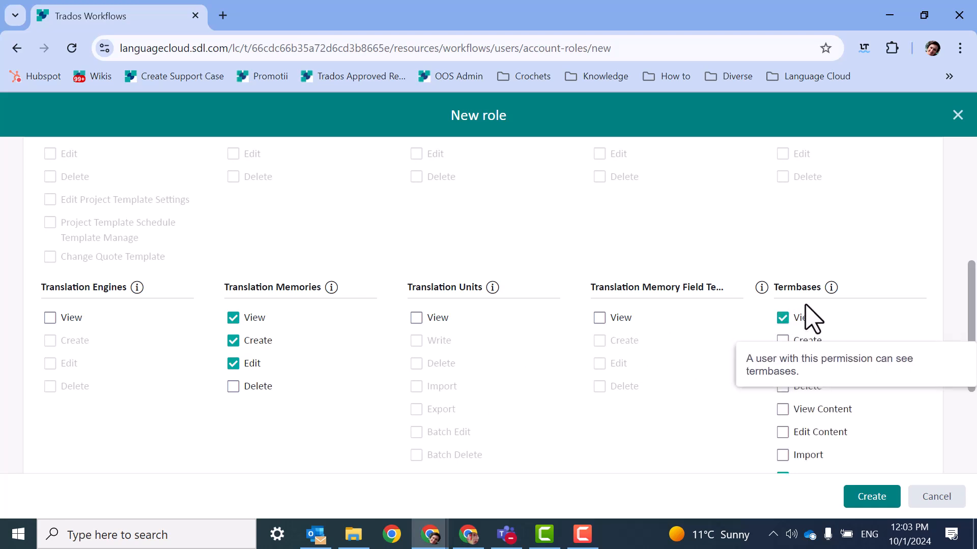
left_click(783, 341)
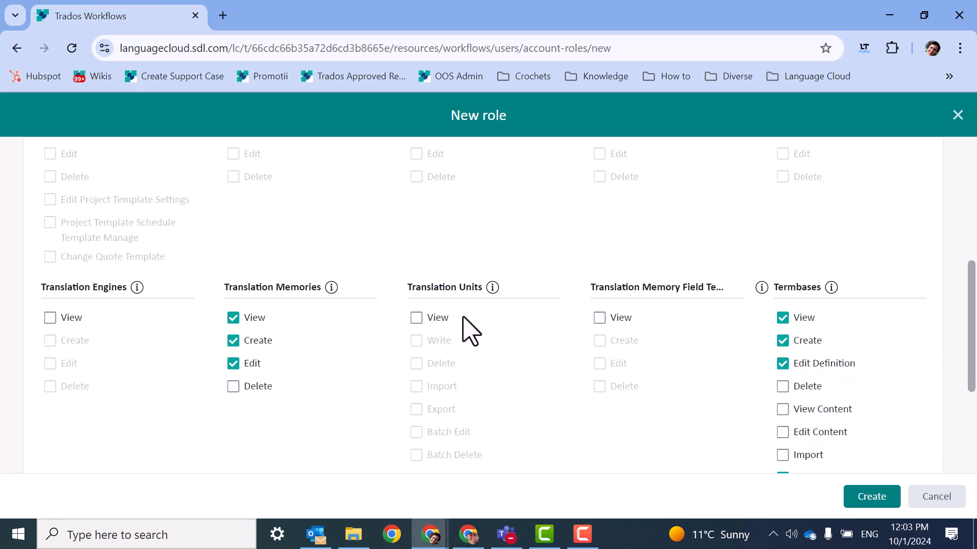
scroll(859, 435, "down", 1)
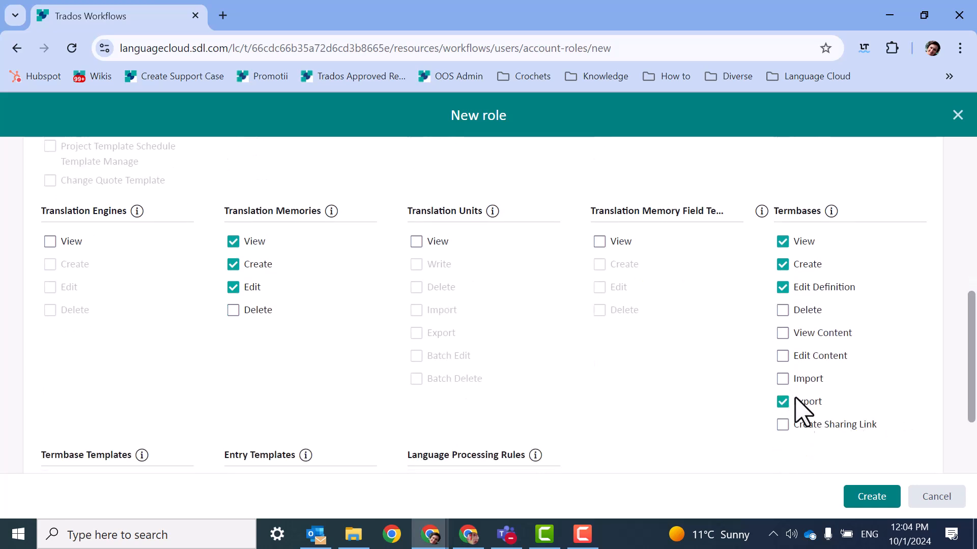
left_click(784, 379)
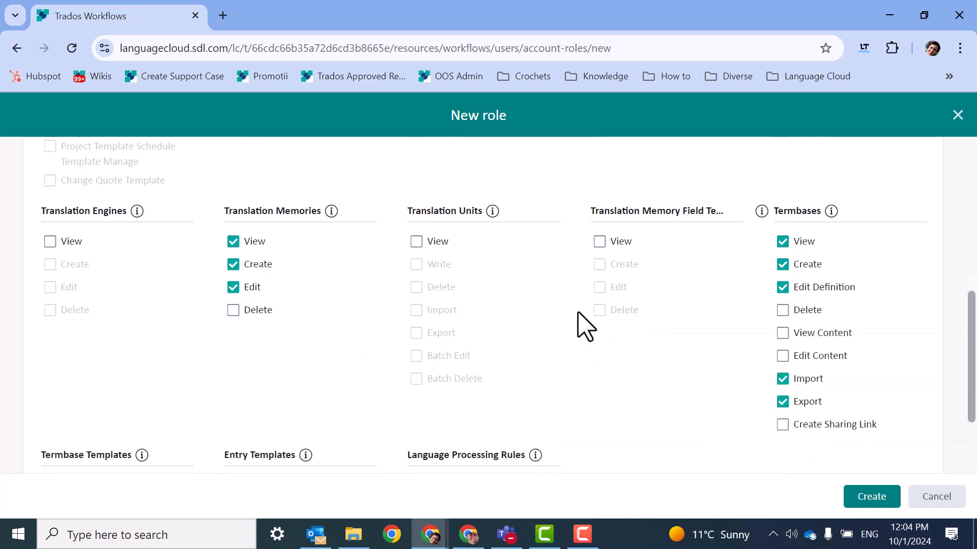
left_click(418, 243)
left_click(418, 310)
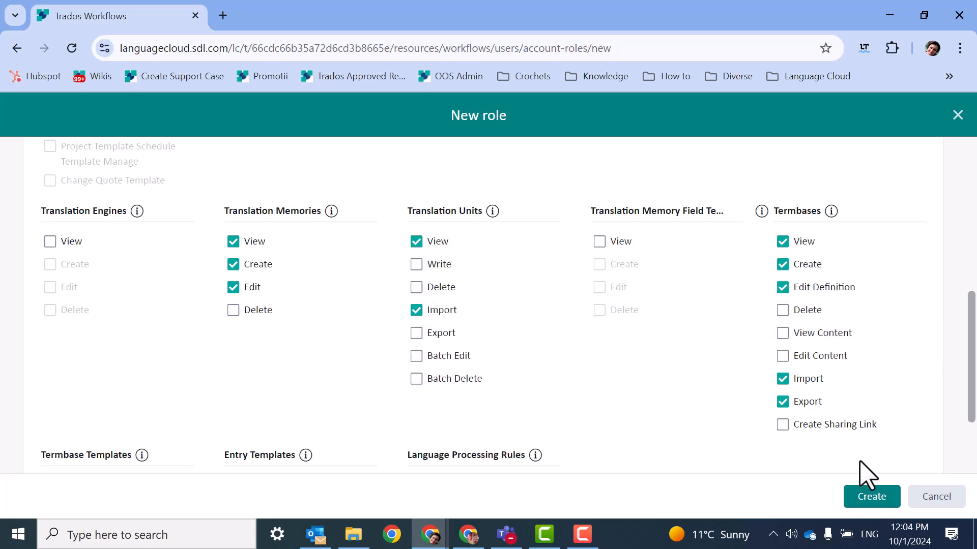
scroll(465, 320, "up", 6)
Step: Grant the role Users View and Groups View under User Management
left_click(206, 262)
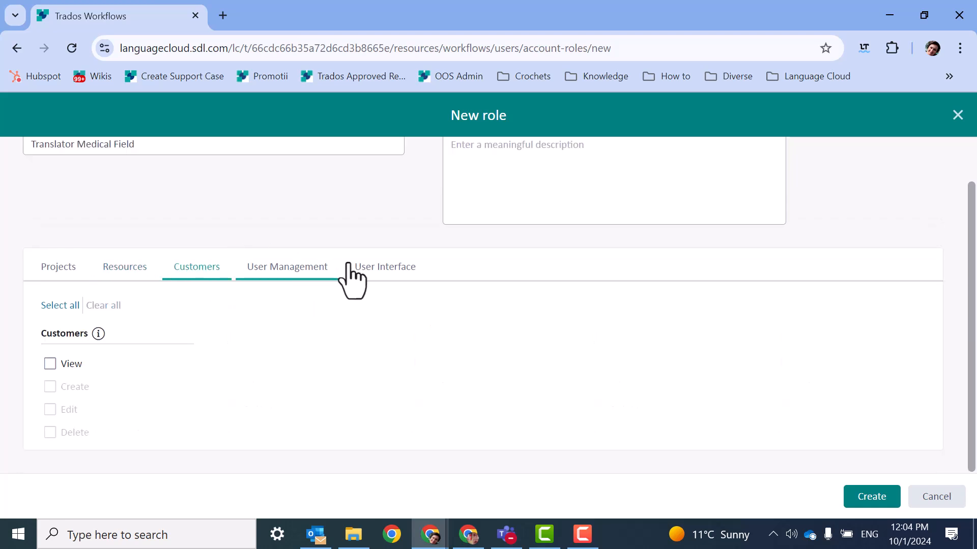
left_click(295, 266)
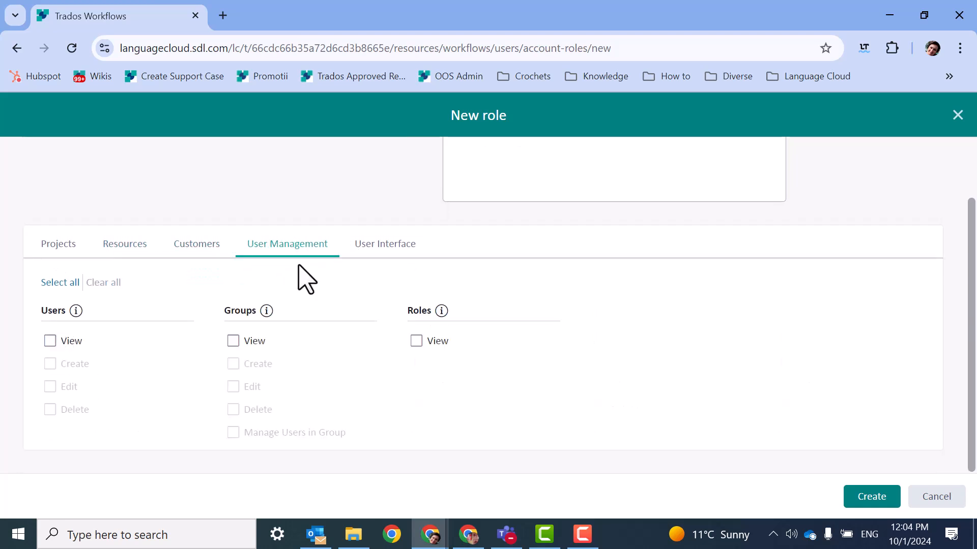
left_click(51, 341)
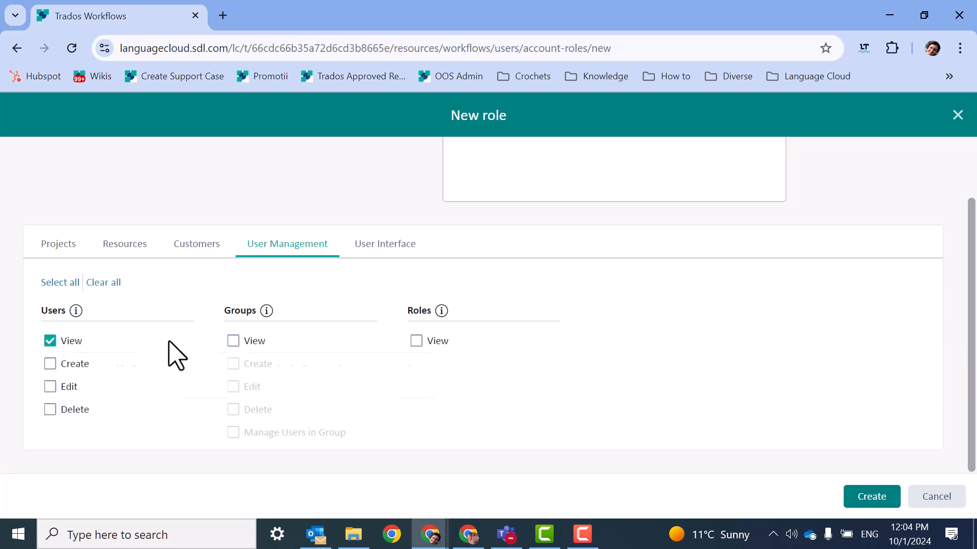
left_click(233, 342)
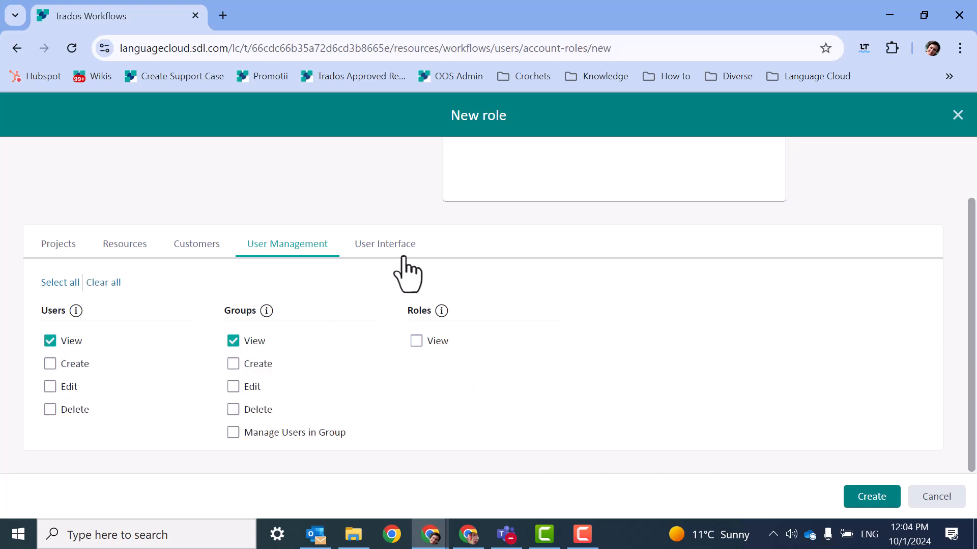
Step: Allow Login to Trados UI and View Inbox, then create the Translator Medical Field role
left_click(389, 250)
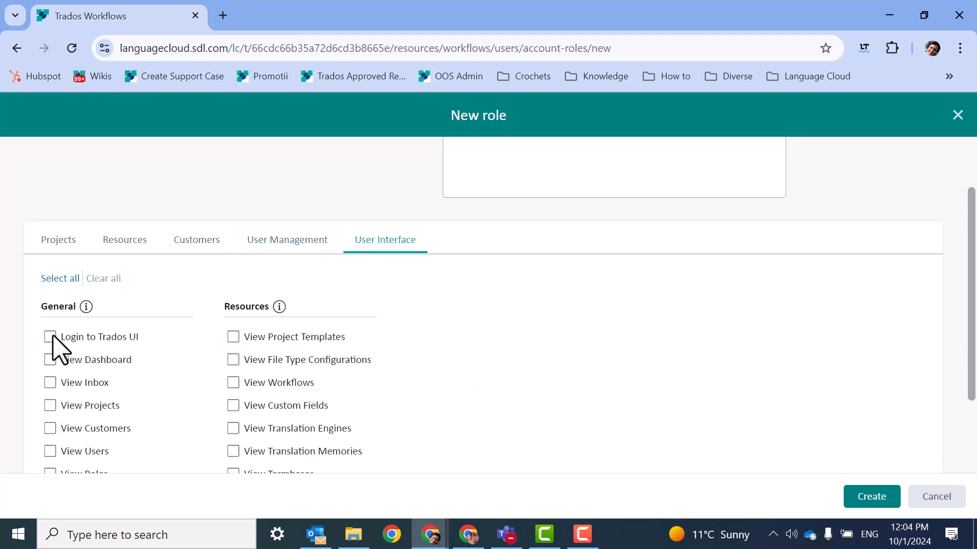
mouse_move(53, 337)
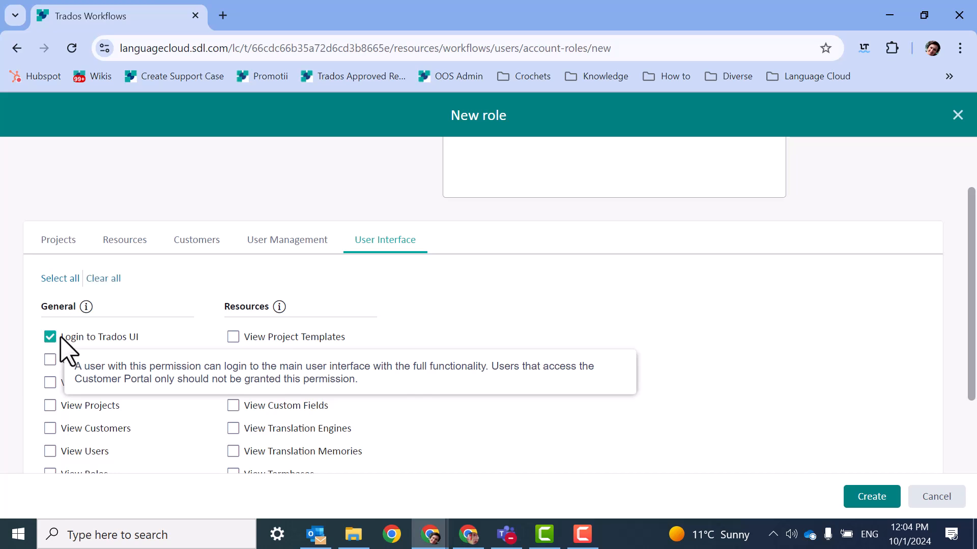
left_click(52, 338)
left_click(50, 384)
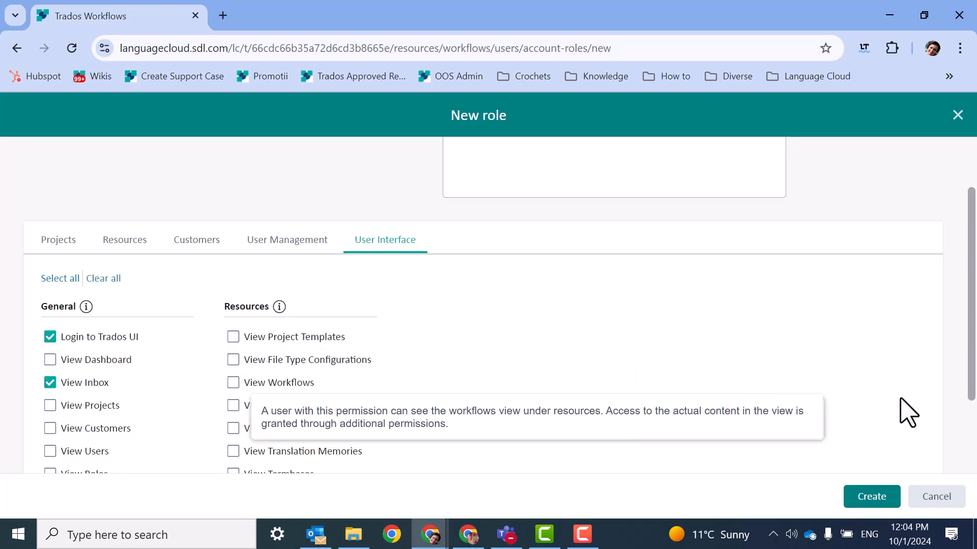
left_click(871, 498)
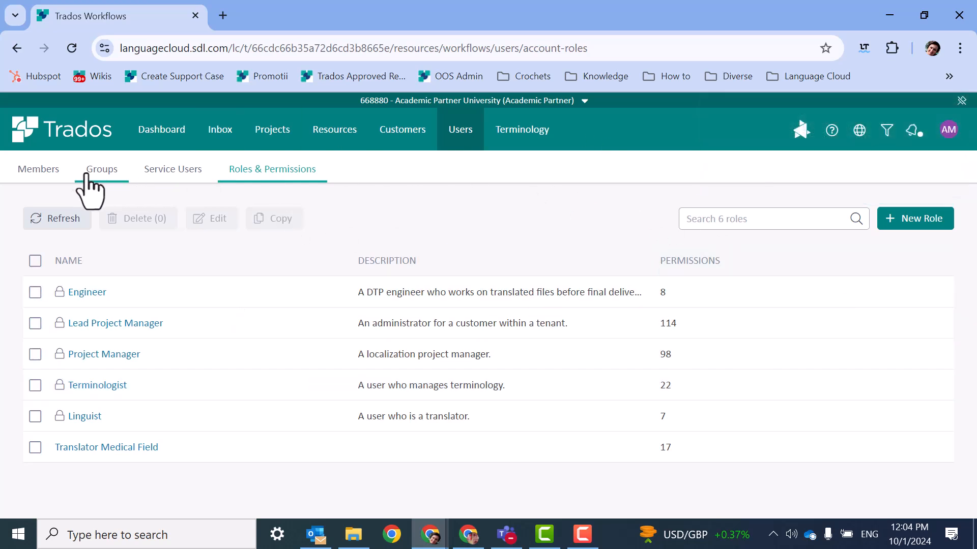
Step: Create group 'Translator Medical Field' with the Translator Medical Field role at location Intake 2024
left_click(102, 171)
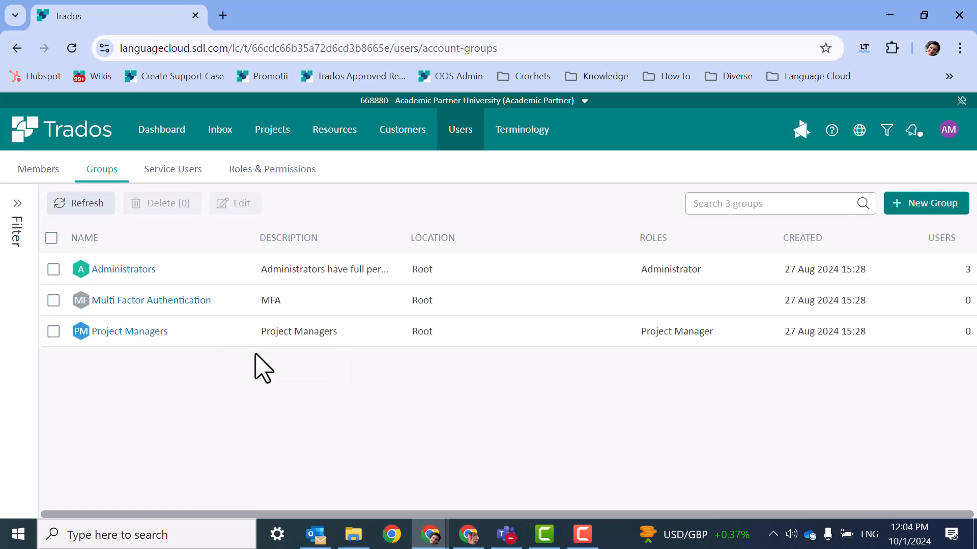
left_click(901, 206)
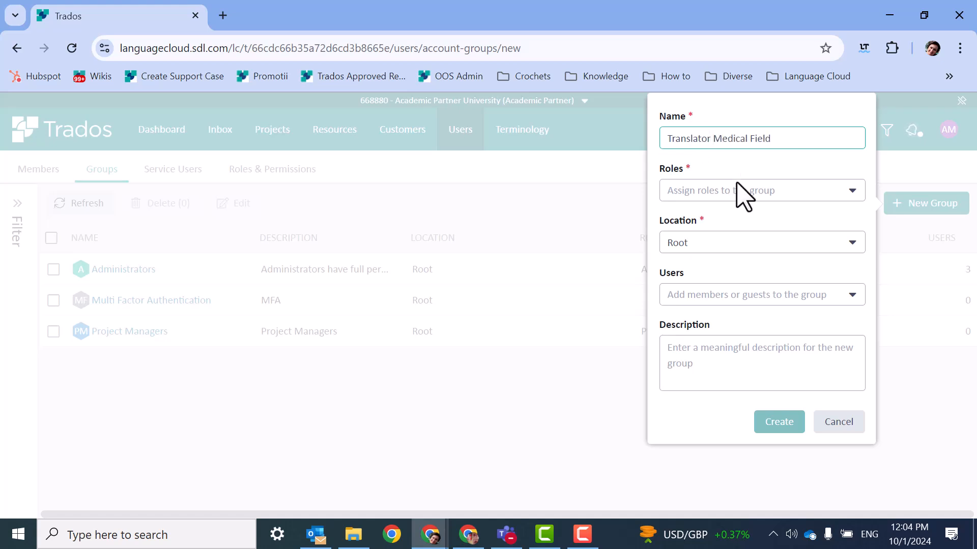
left_click(846, 197)
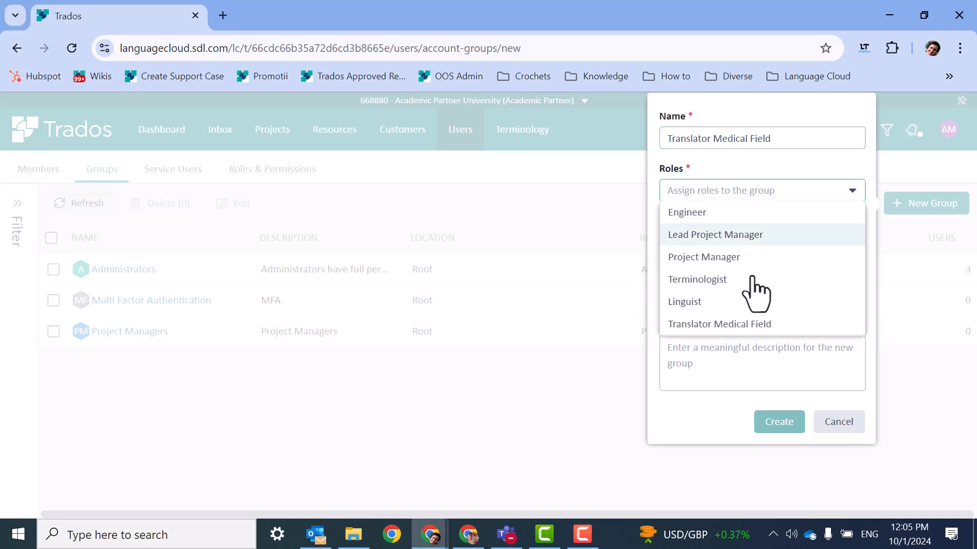
left_click(767, 326)
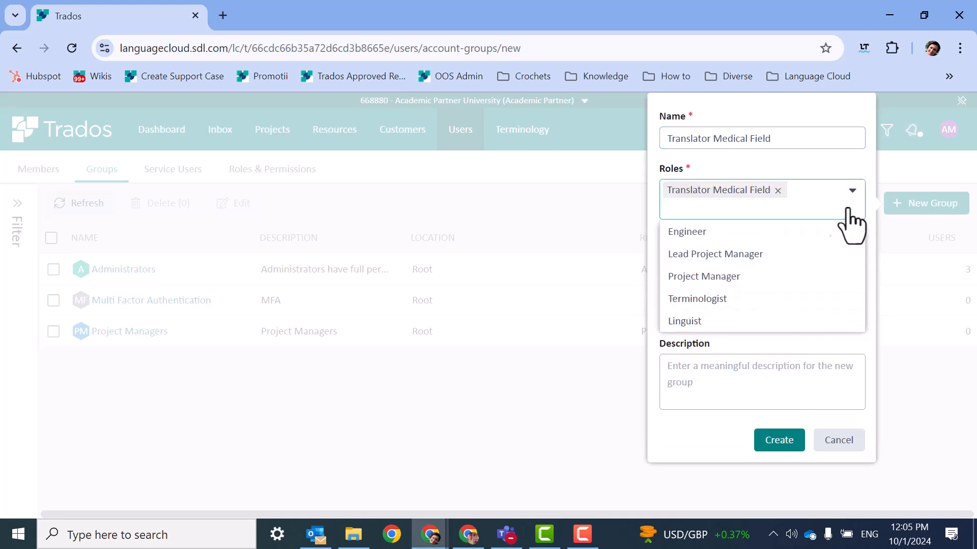
left_click(873, 356)
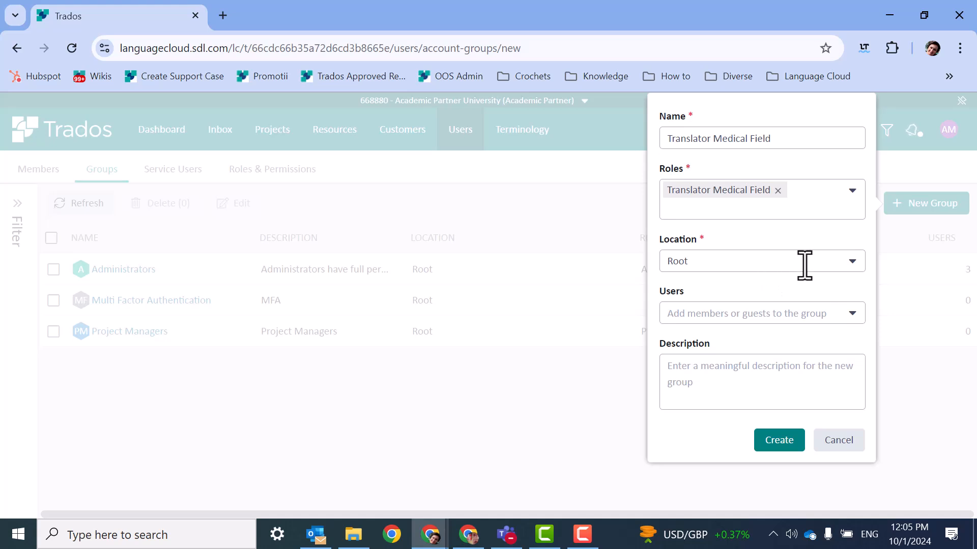
left_click(848, 262)
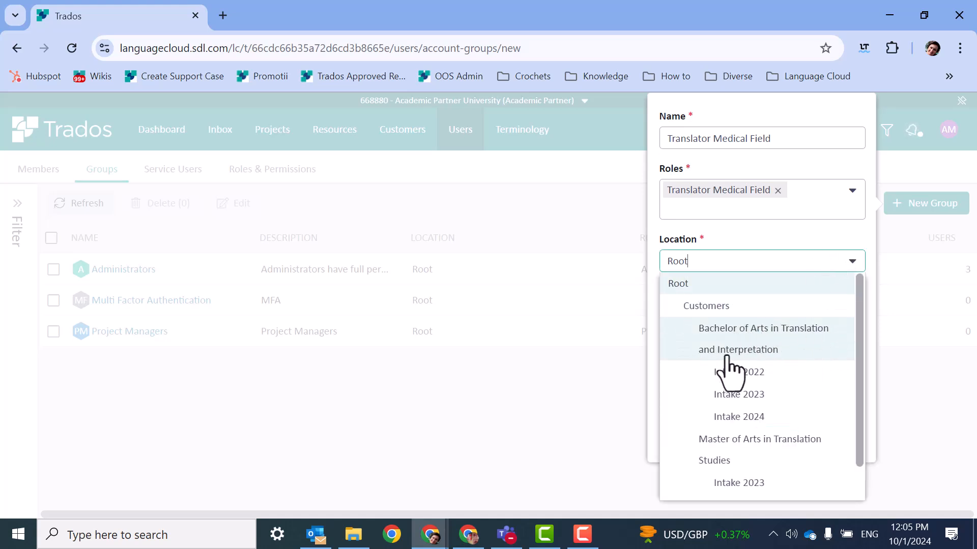
left_click(738, 417)
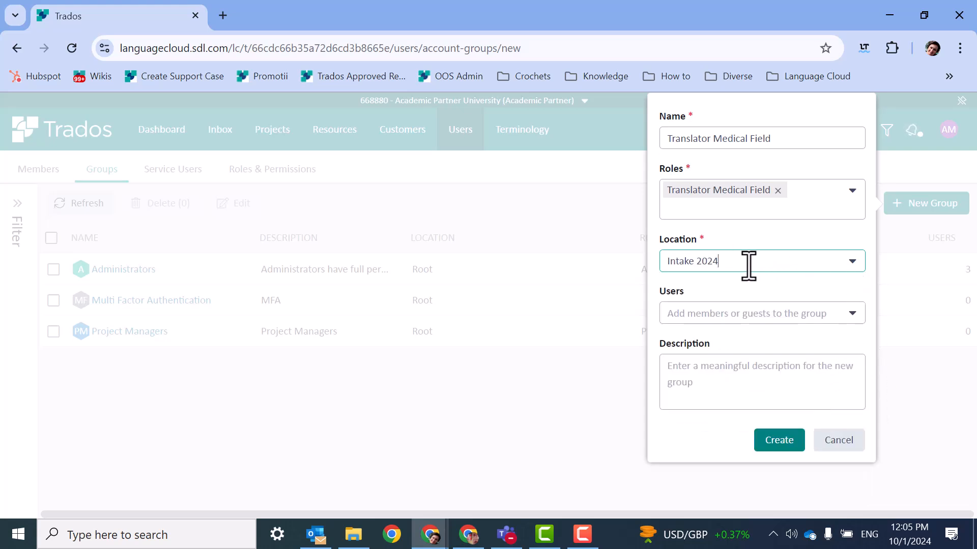
left_click(791, 444)
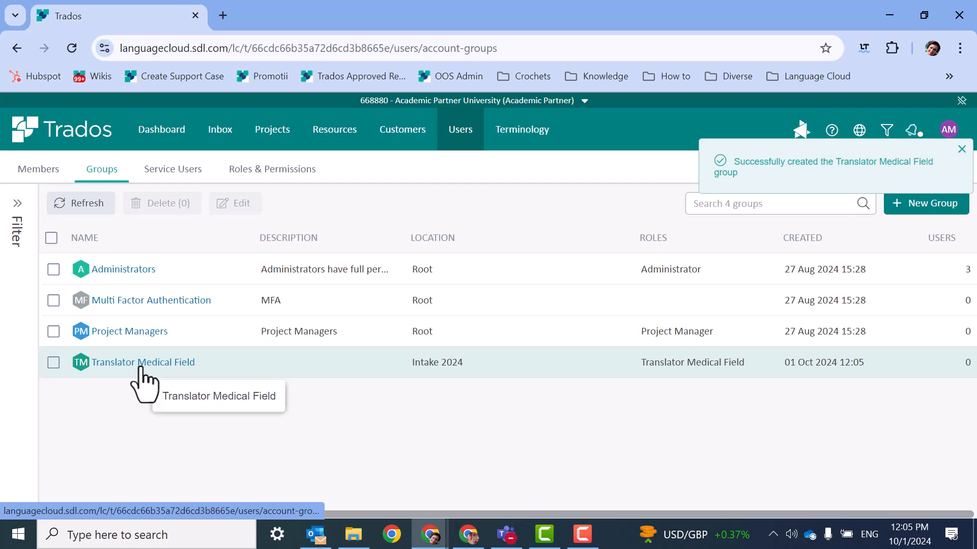
Step: Invite a new member by their e-mail address, located at Intake 2024, into the Translator Medical Field group
left_click(39, 173)
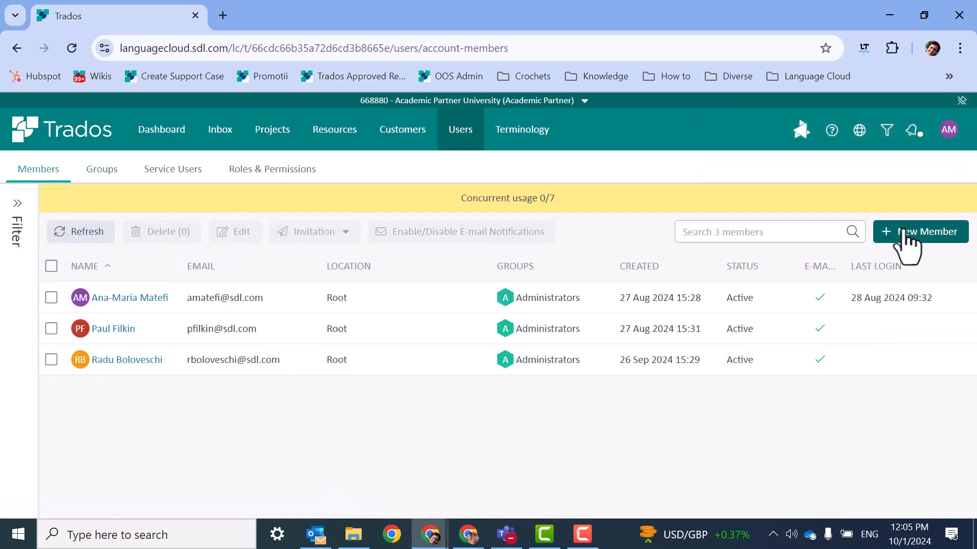
left_click(907, 239)
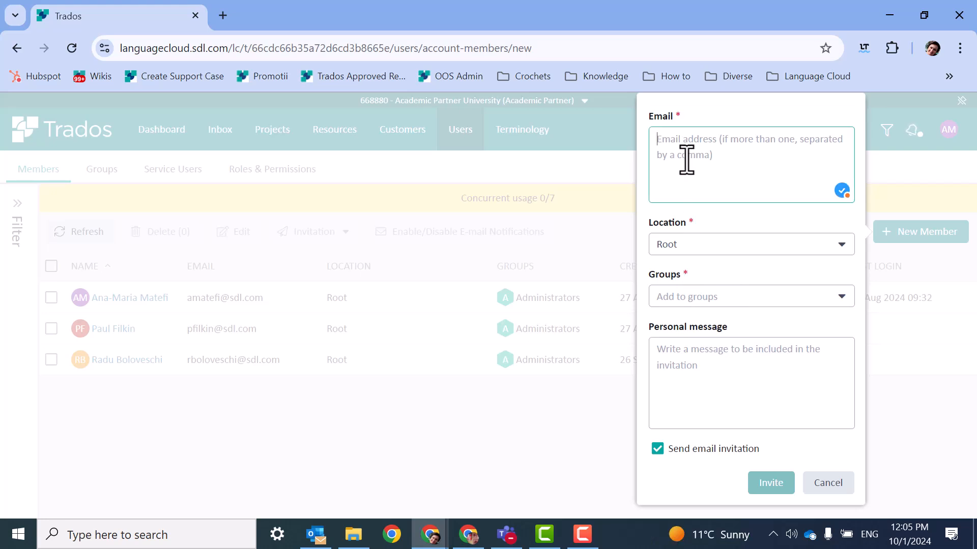
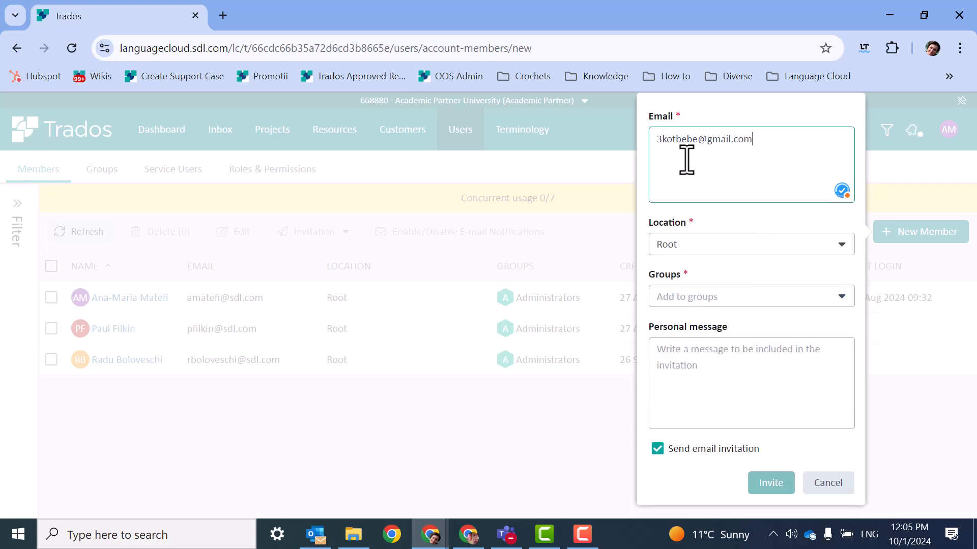
left_click(820, 244)
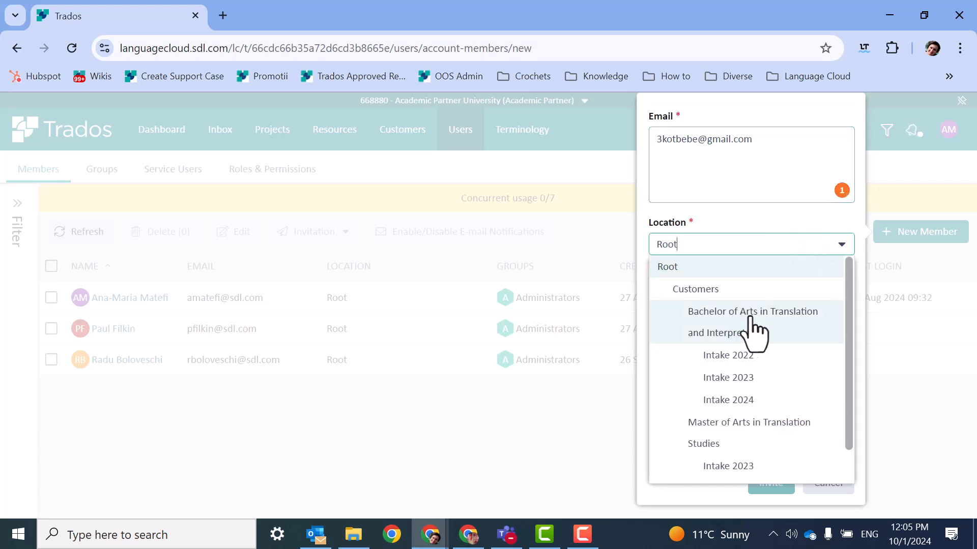
left_click(753, 399)
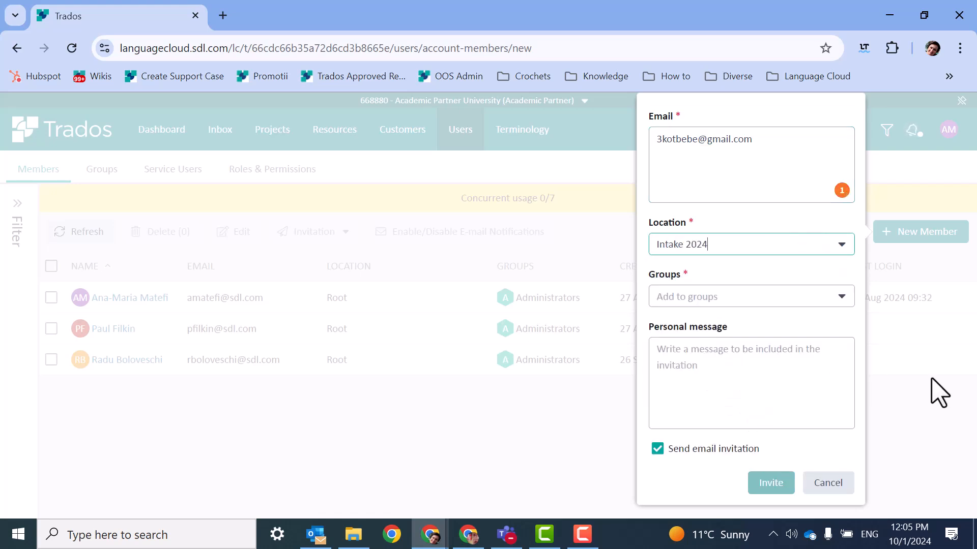
left_click(843, 299)
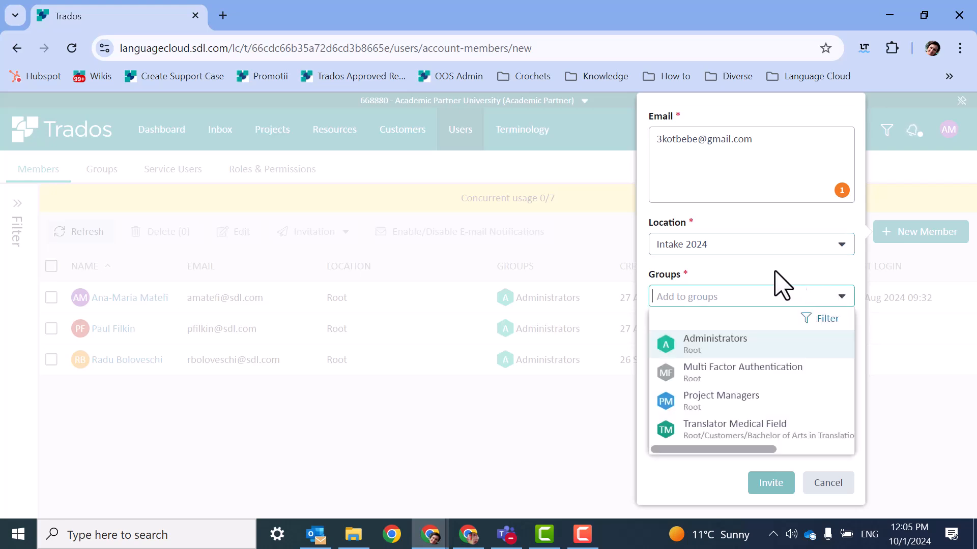
left_click(731, 433)
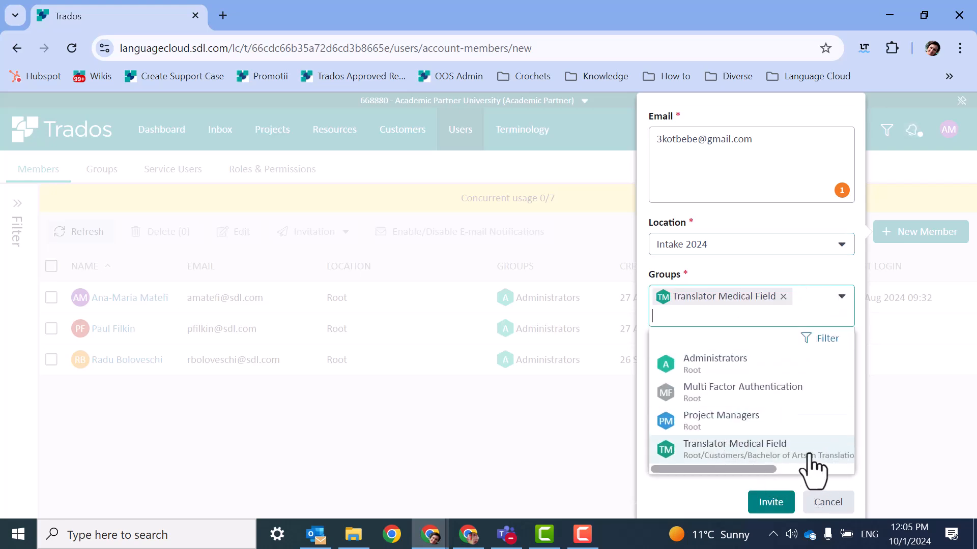
left_click(771, 506)
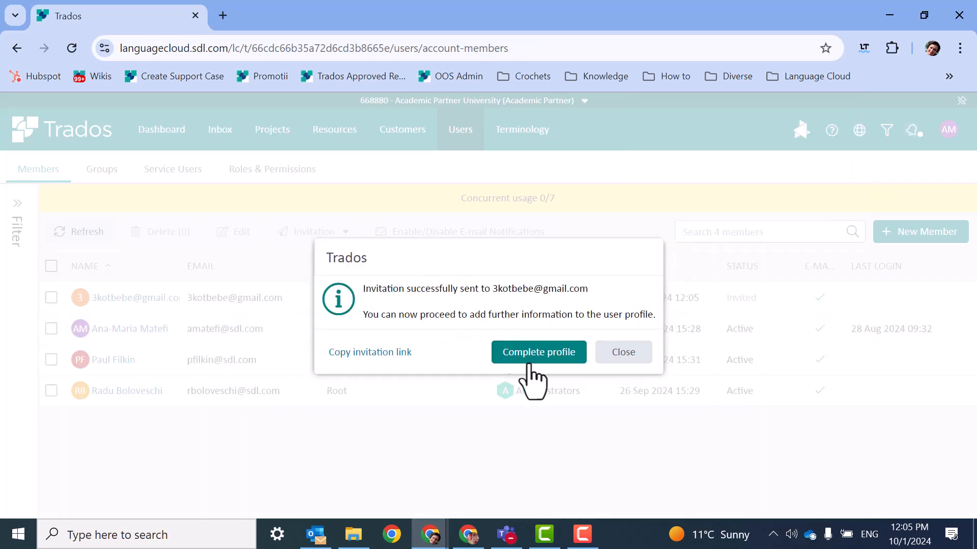
Step: Fill in the invited member's first and last name on their profile and save
left_click(540, 359)
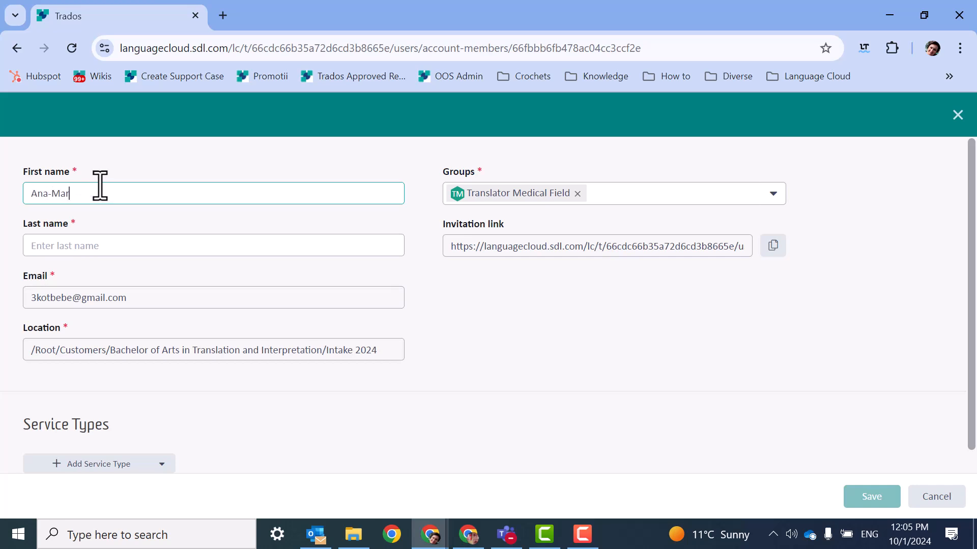
left_click(81, 251)
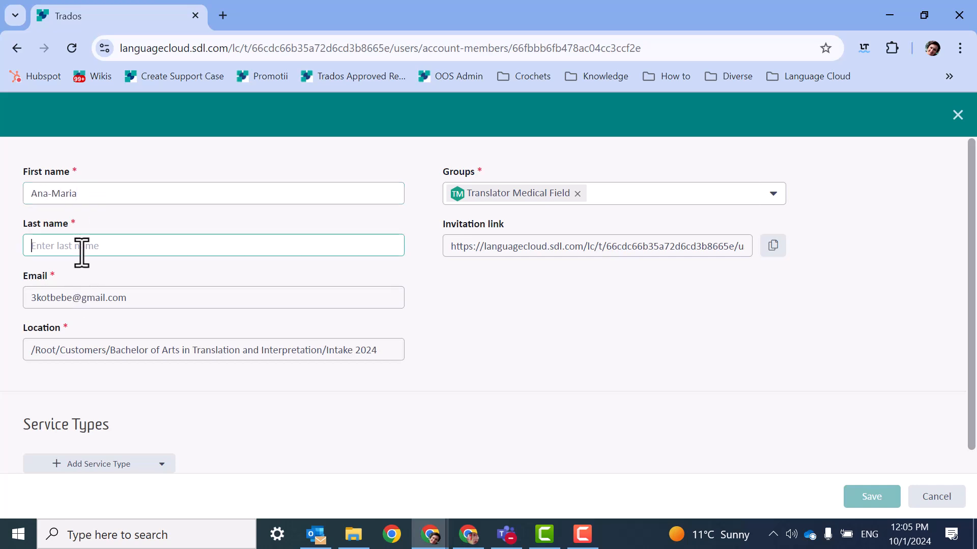
type("Mihaila")
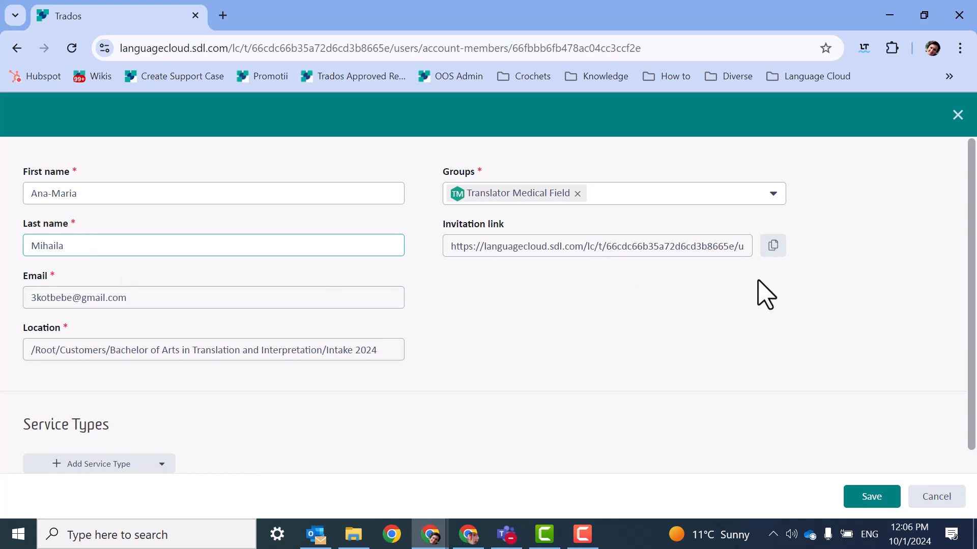
left_click(869, 499)
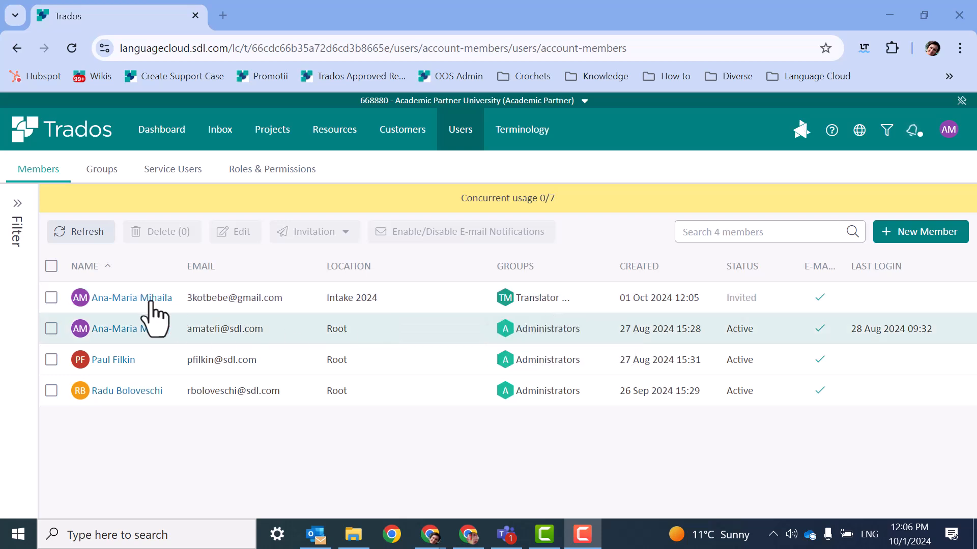
Step: Add the new member to the Project Managers group as well and save
left_click(50, 298)
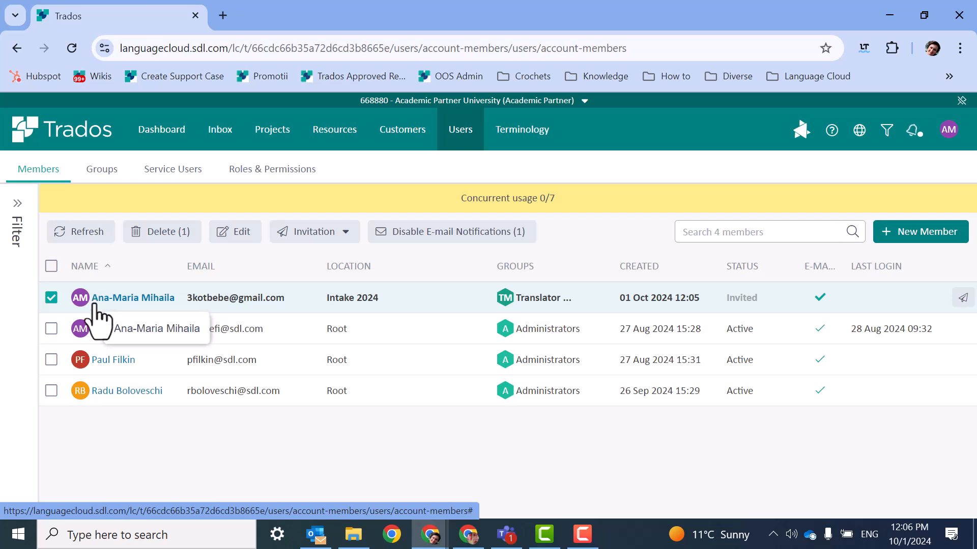
left_click(234, 233)
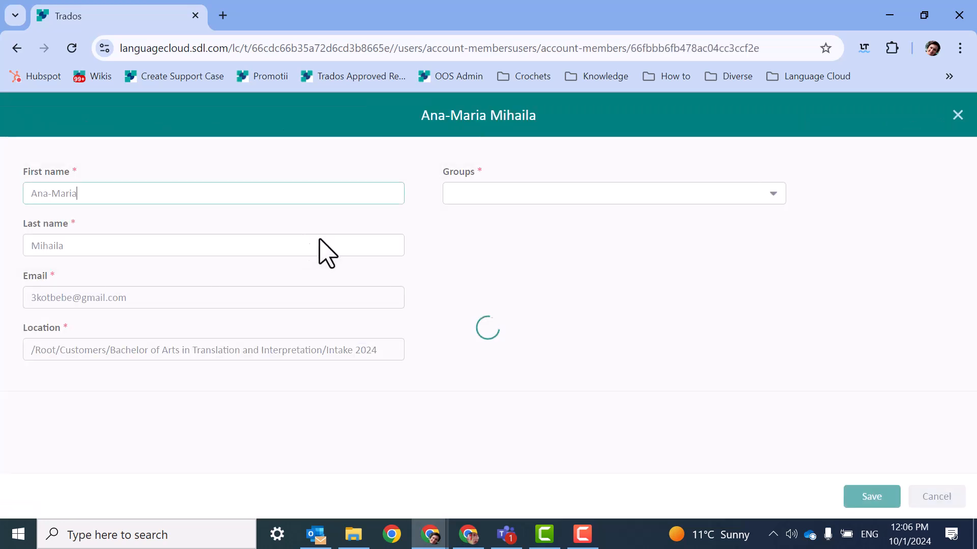
left_click(773, 195)
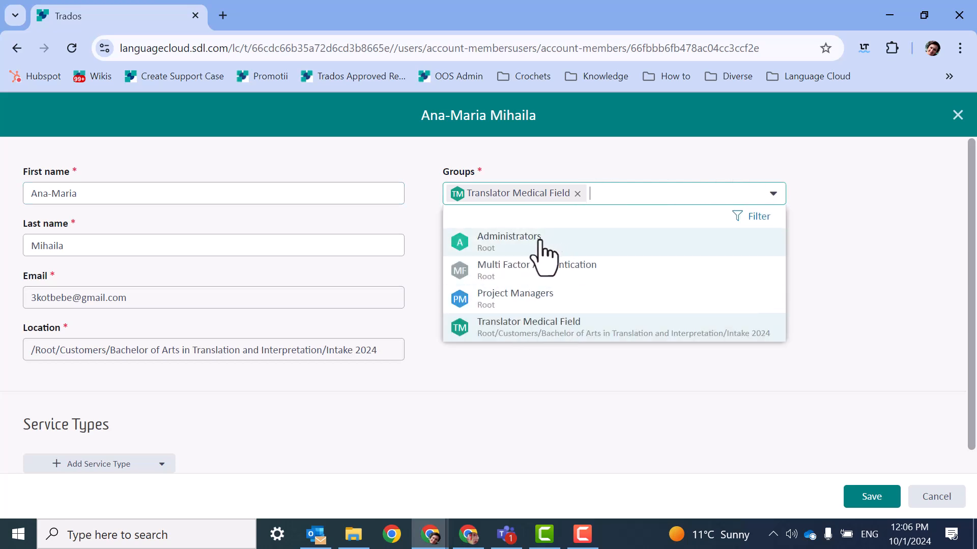
left_click(515, 300)
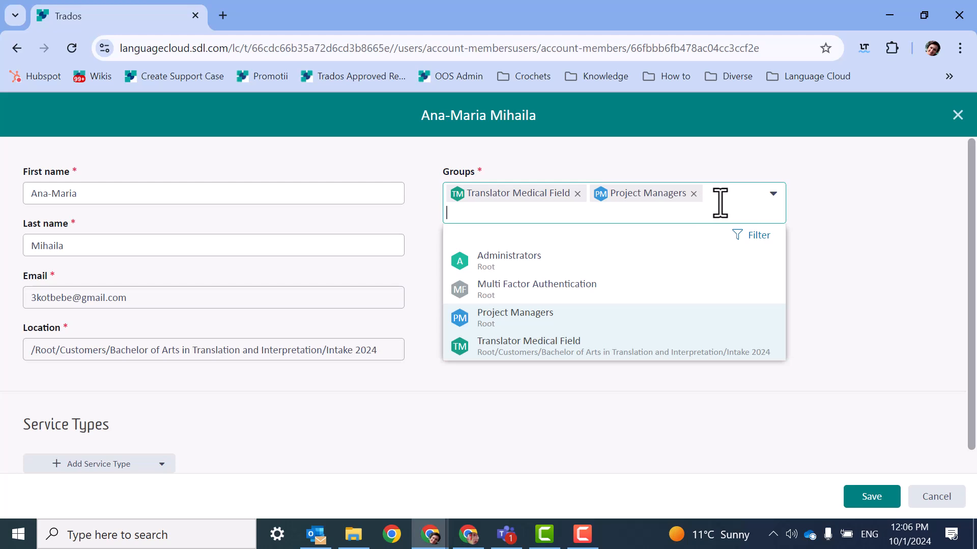
left_click(871, 500)
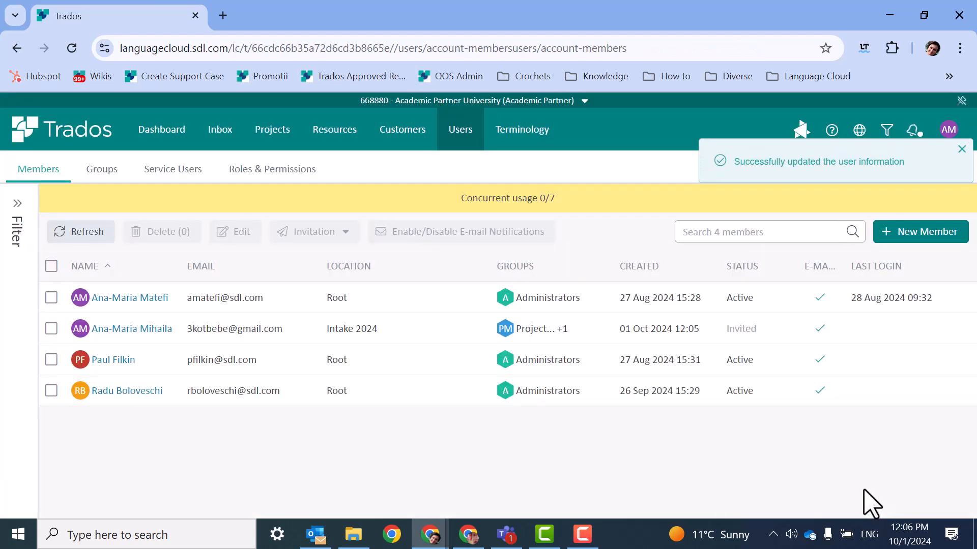
Step: Remove Project Managers from the member's groups, keeping only Translator Medical Field, and save
left_click(51, 329)
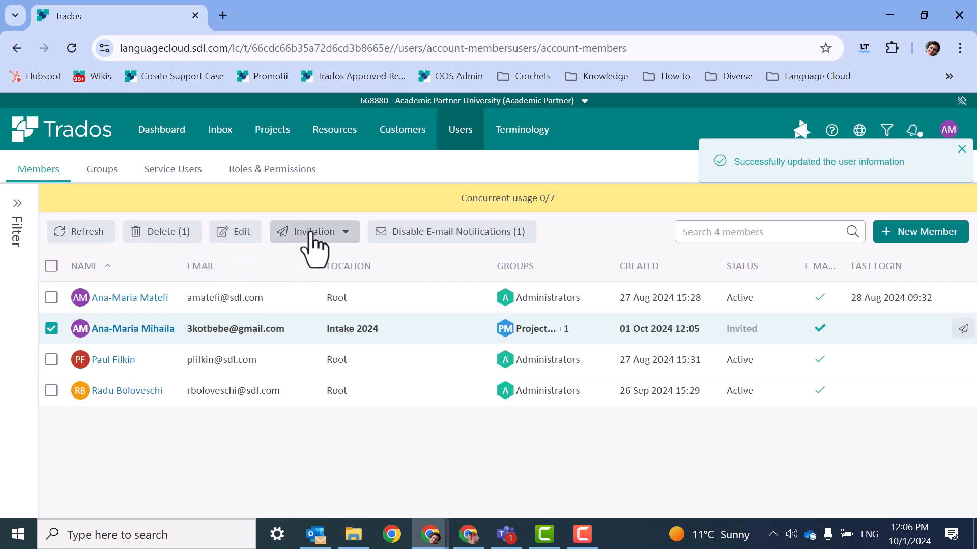
left_click(236, 233)
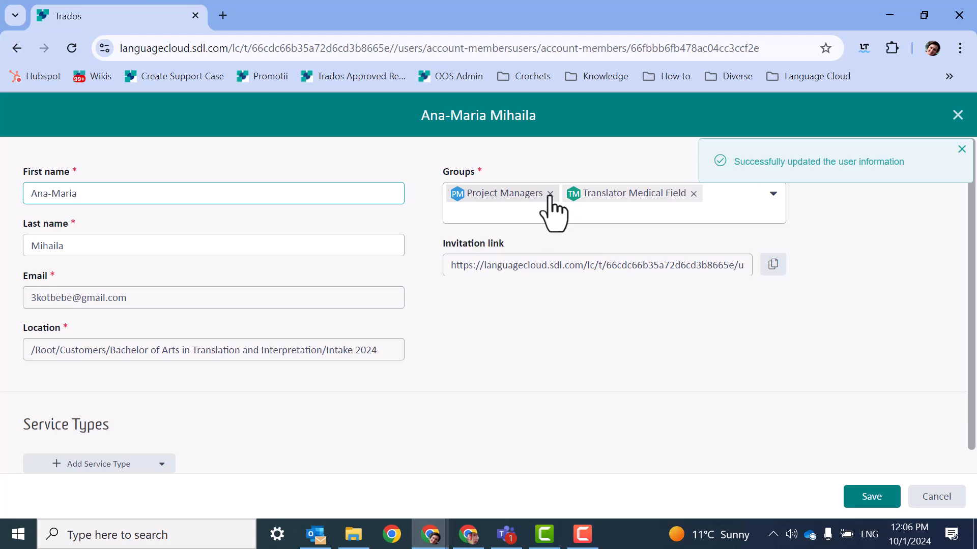
left_click(550, 194)
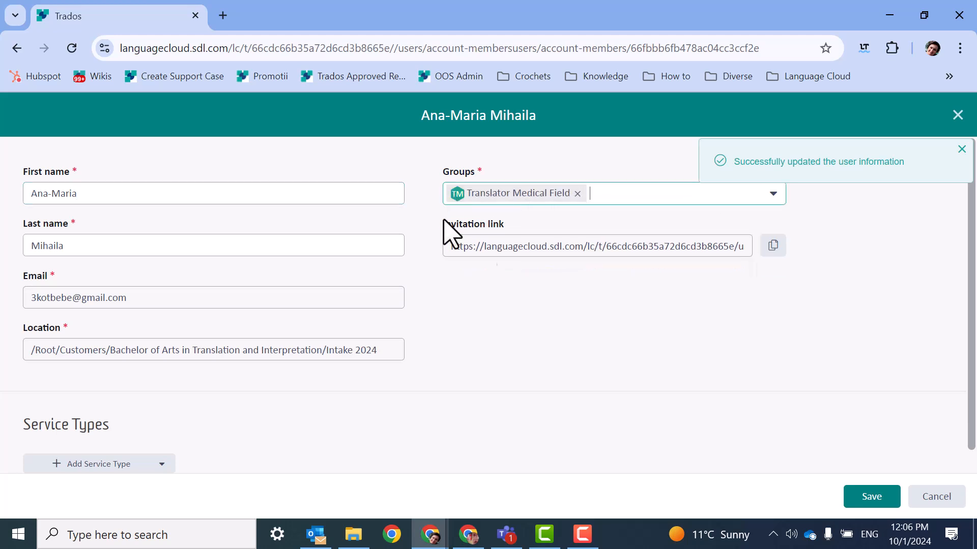
left_click(880, 500)
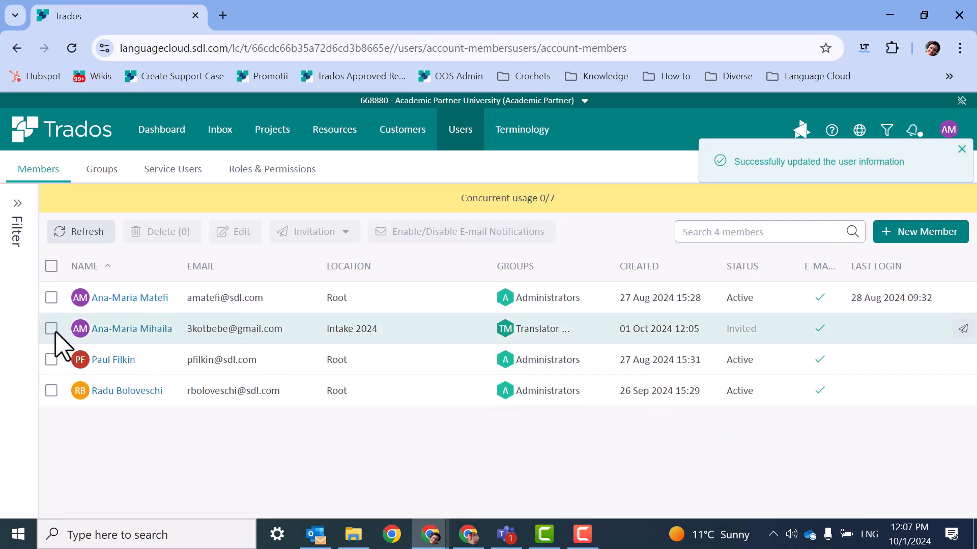
left_click(51, 328)
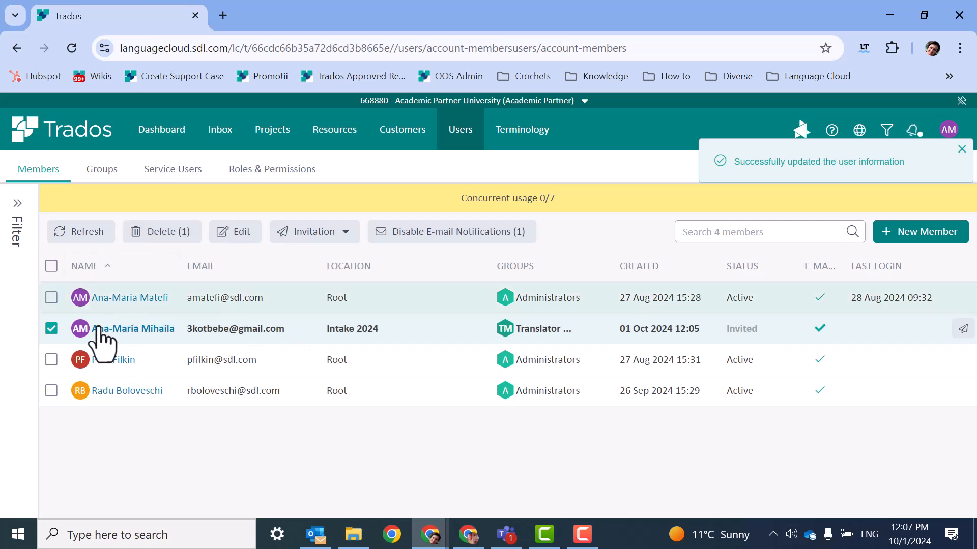